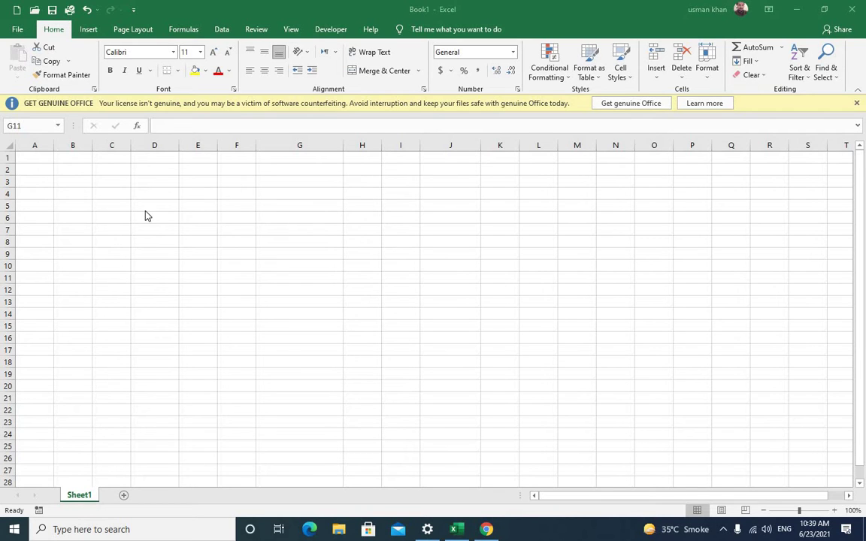
Step: Highlight column C together with row 5, and select the cell where they cross, C5
left_click(111, 191)
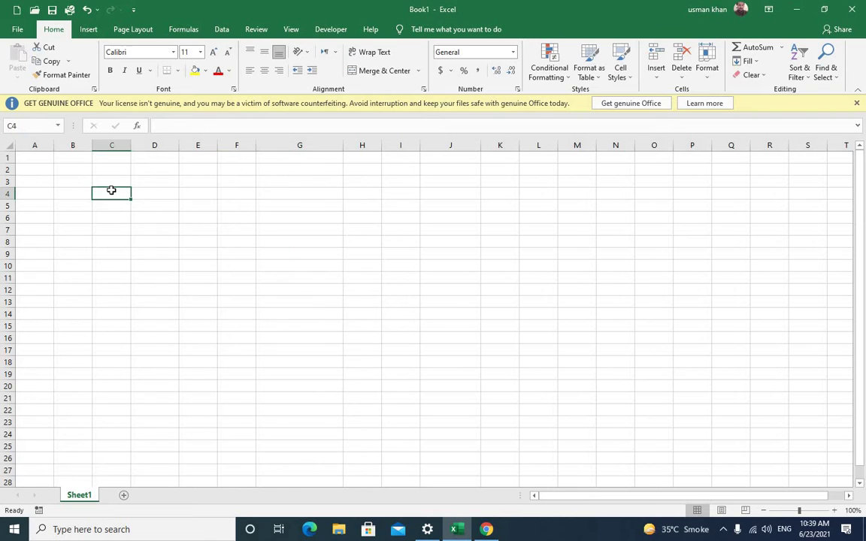
left_click(110, 143)
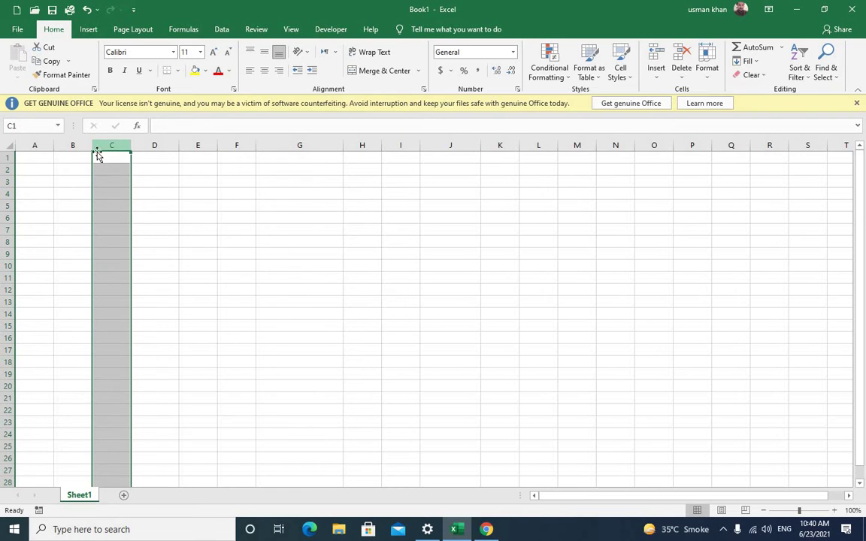
left_click(6, 206)
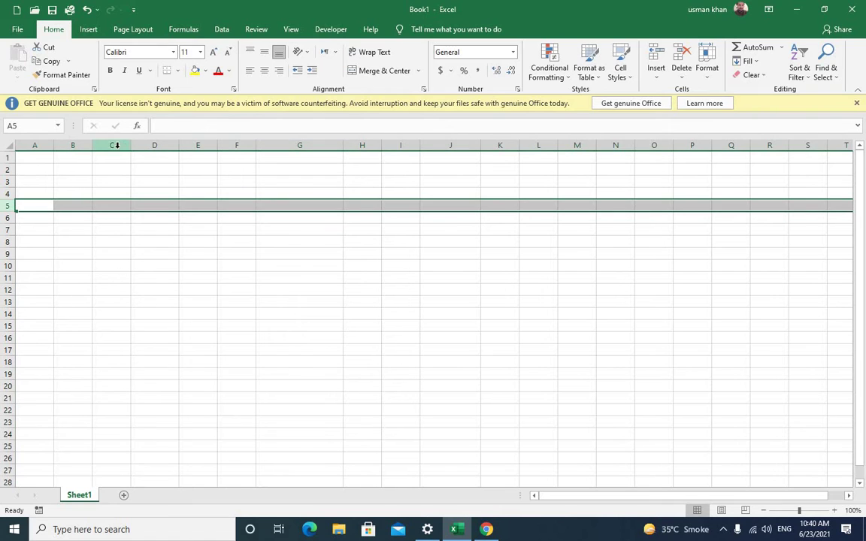
left_click(111, 143, "ctrl")
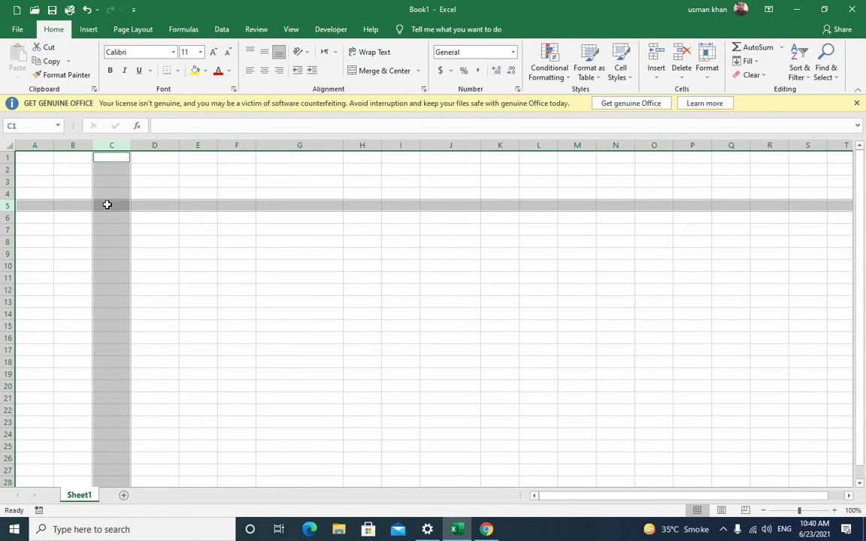
left_click(121, 206)
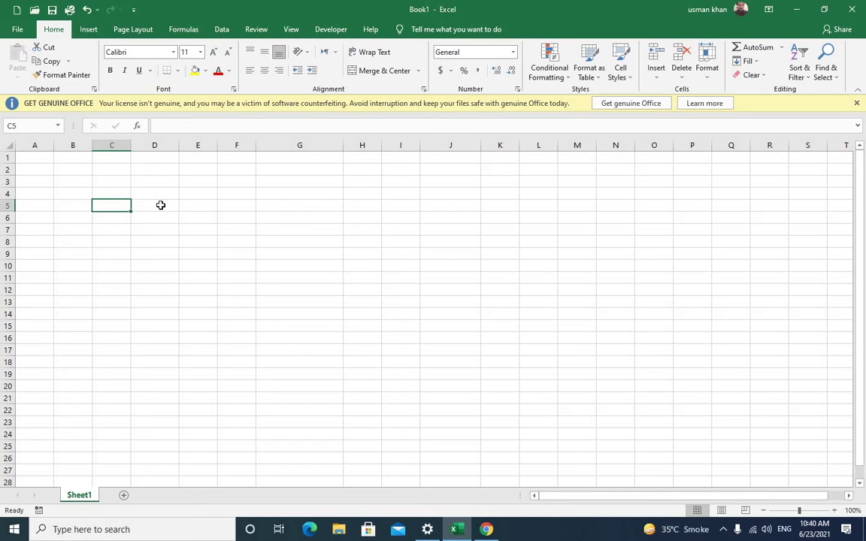
left_click(192, 201)
left_click(194, 180)
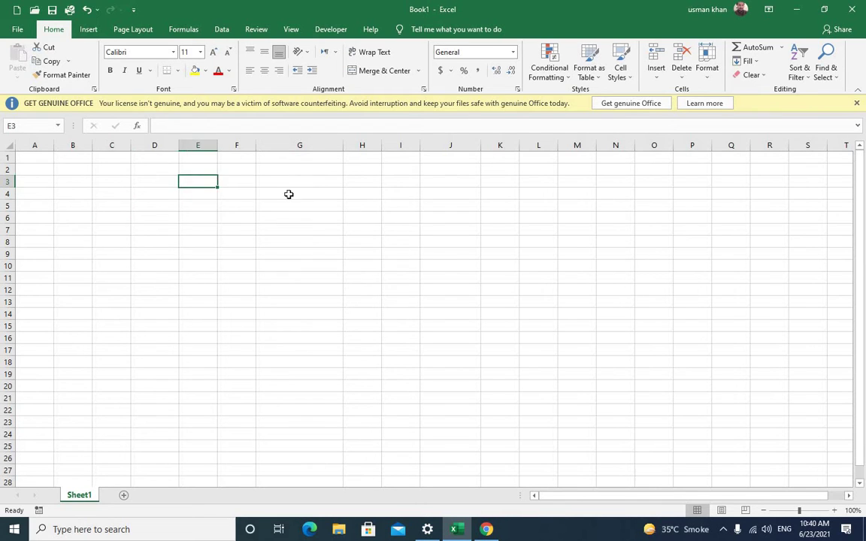
left_click(271, 180)
left_click(241, 237)
left_click(331, 219)
left_click(408, 208)
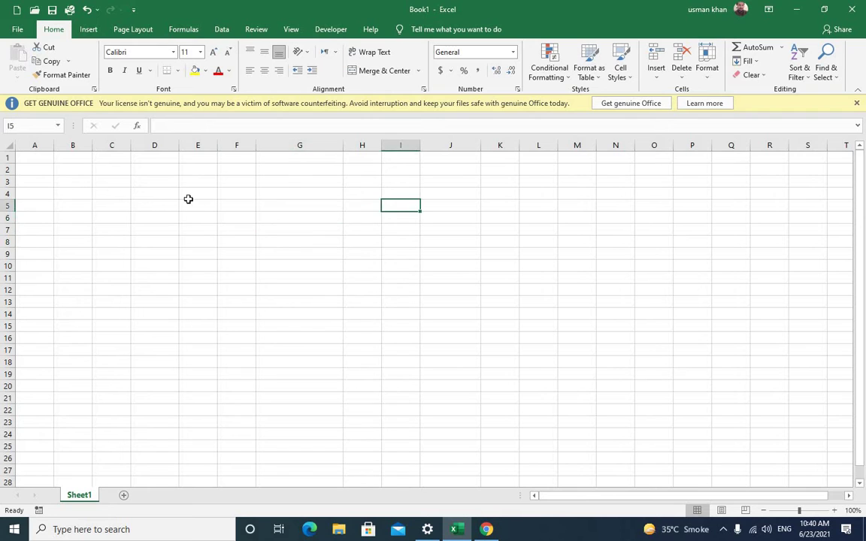
Step: Highlight column E together with row 4 to show how they locate cell E4, and reselect that cell
left_click(190, 197)
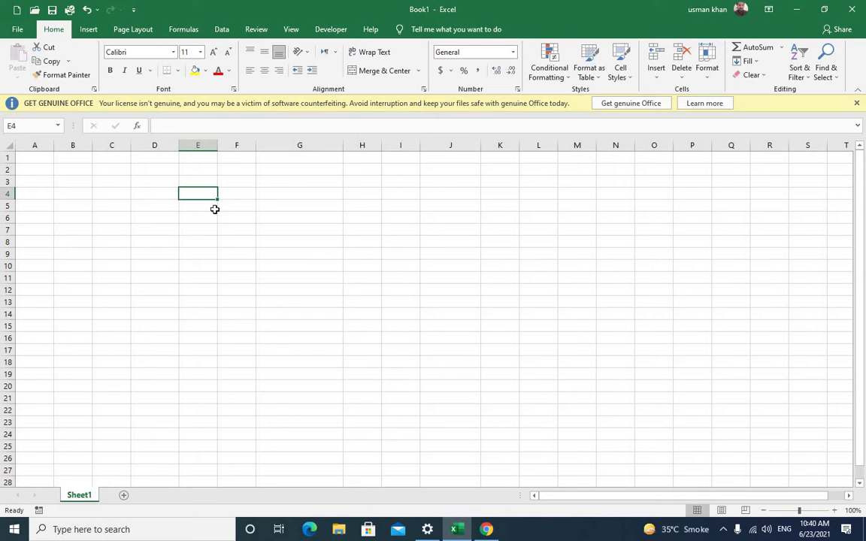
left_click(195, 140)
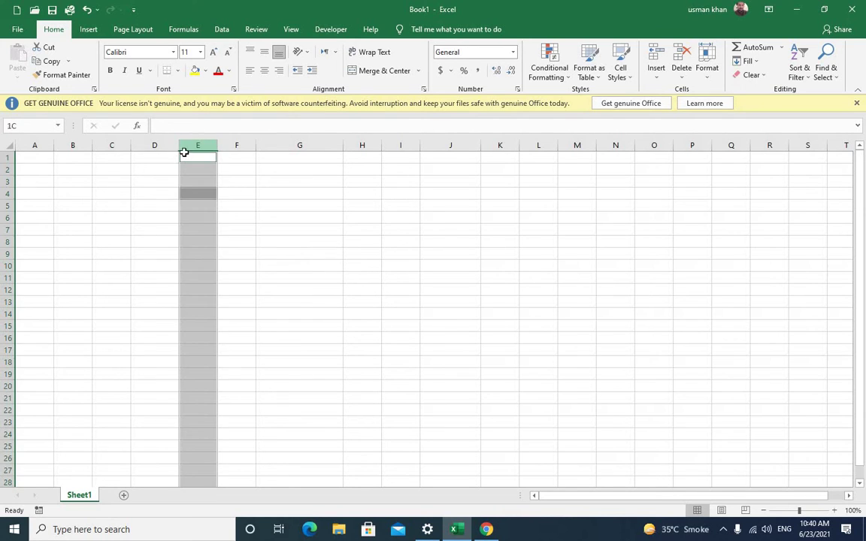
left_click(4, 194, "ctrl")
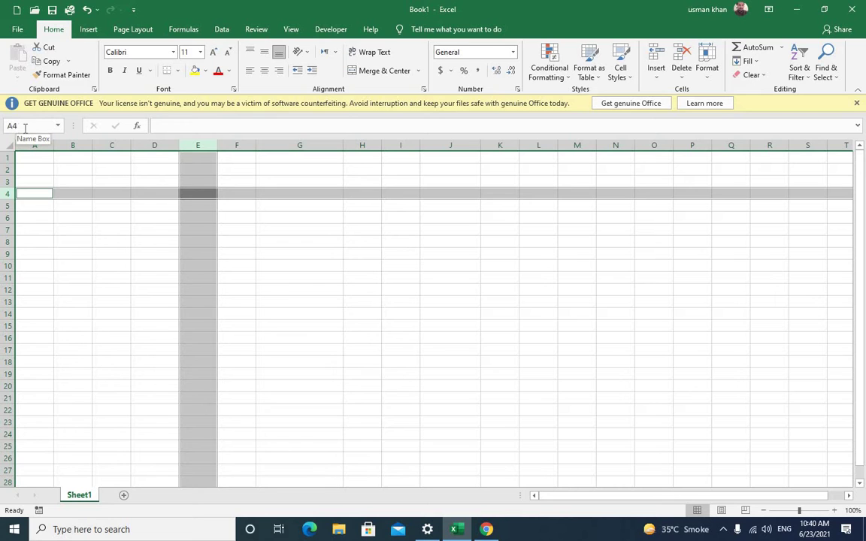
left_click(238, 241)
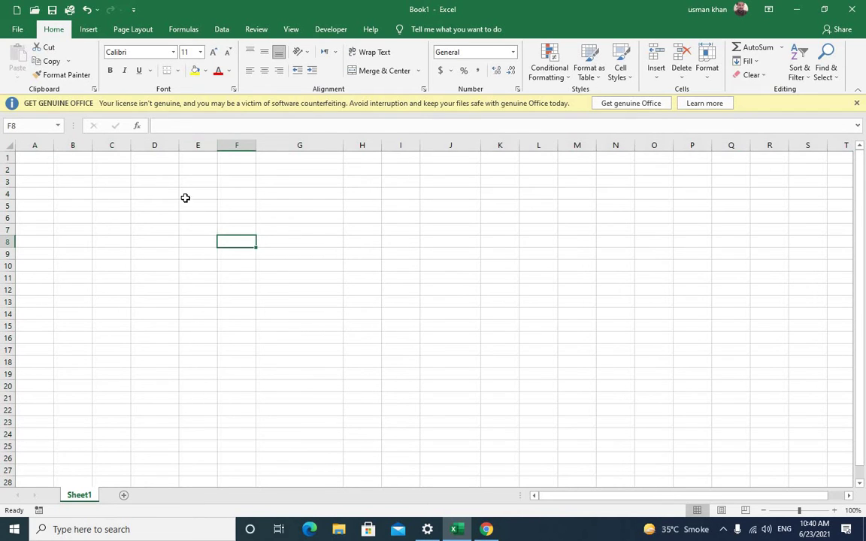
left_click(191, 193)
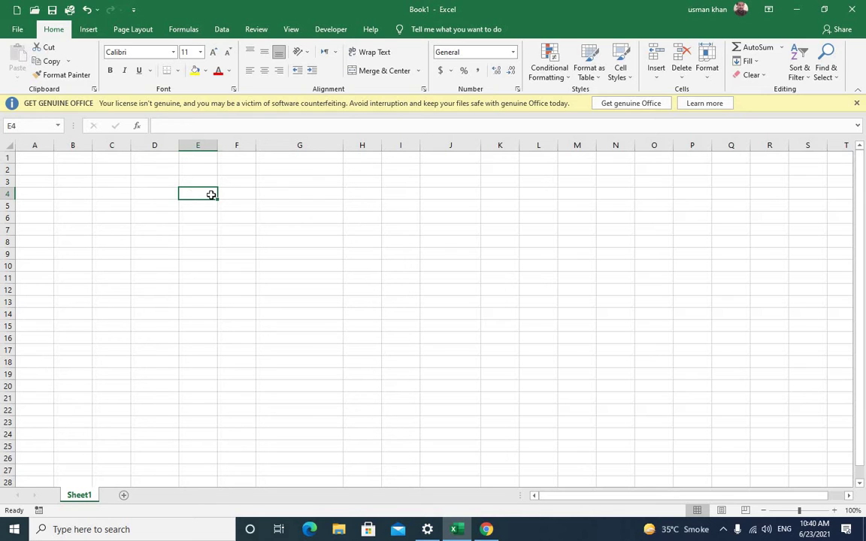
left_click(246, 197)
left_click(201, 195)
Step: Enter "sat" in C4 and AutoFill the abbreviated weekday series down to C21
left_click(121, 196)
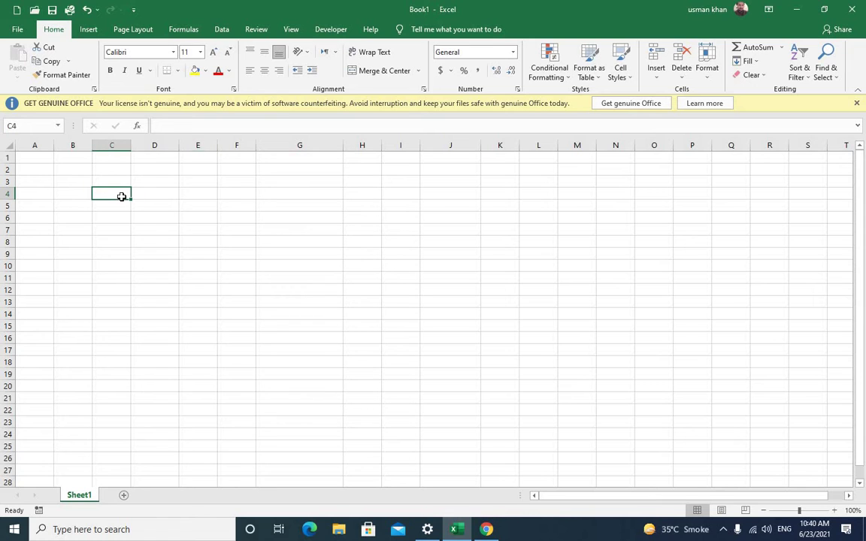
type("sat")
key("Return")
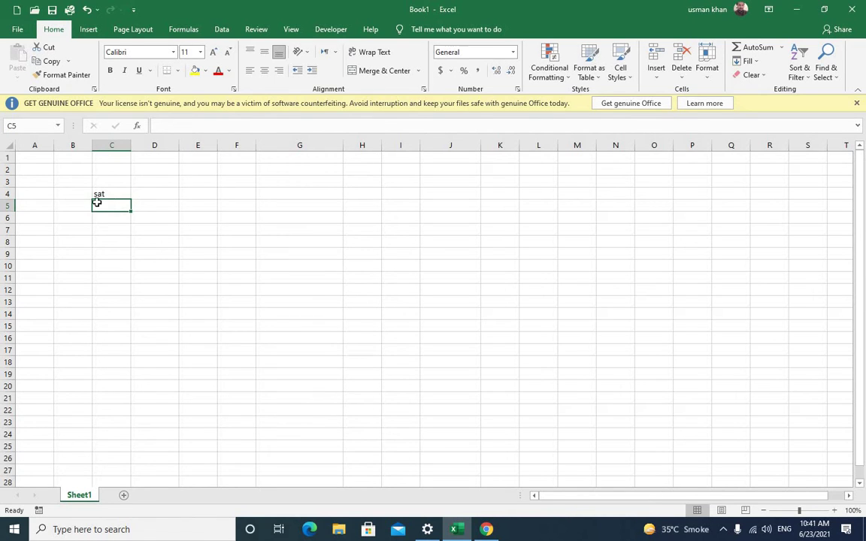
left_click(119, 192)
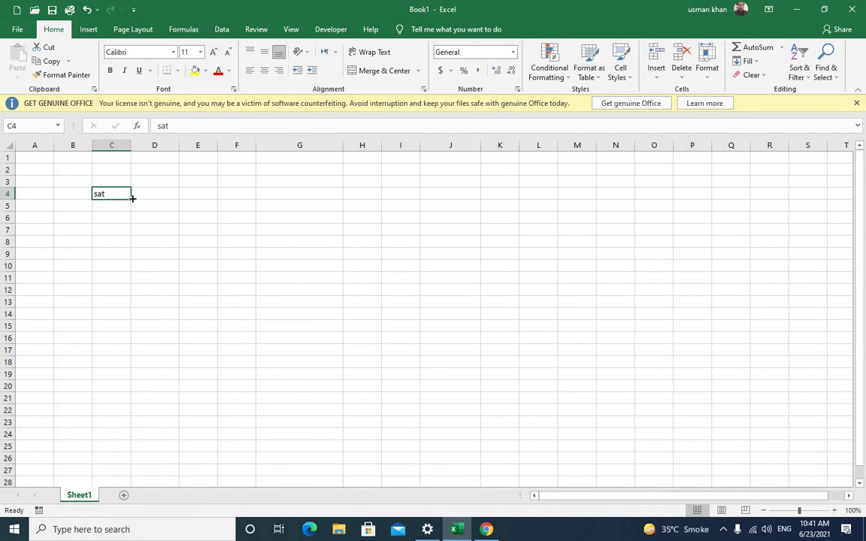
left_click_drag(132, 197, 138, 400)
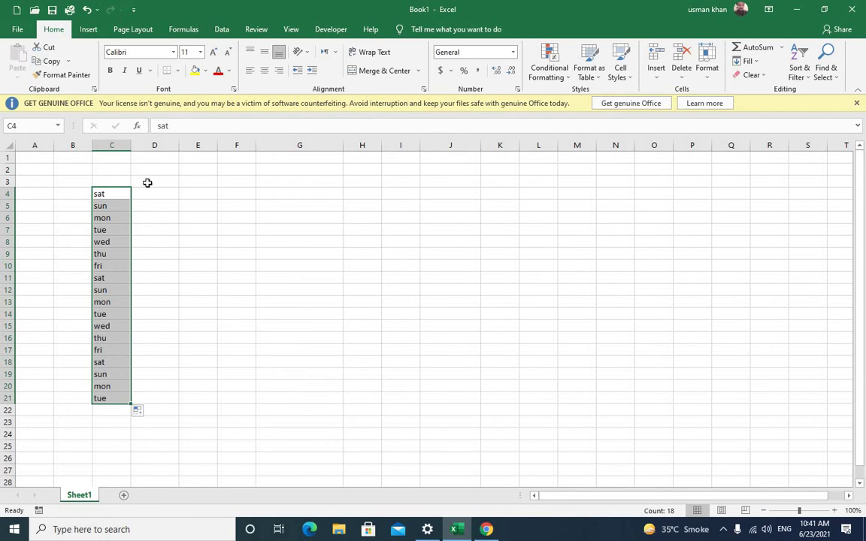
Step: Enter "Saturday" in D4 and AutoFill the full weekday names down to D21
left_click(155, 193)
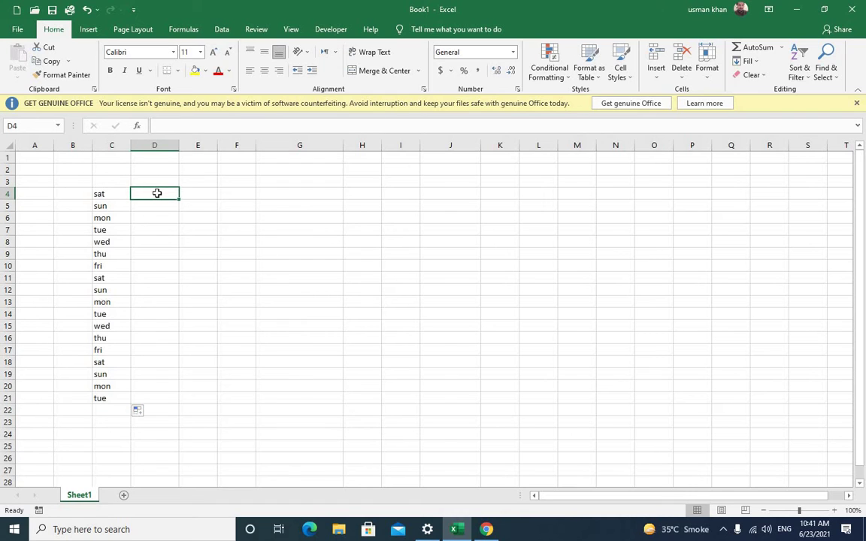
type("sat")
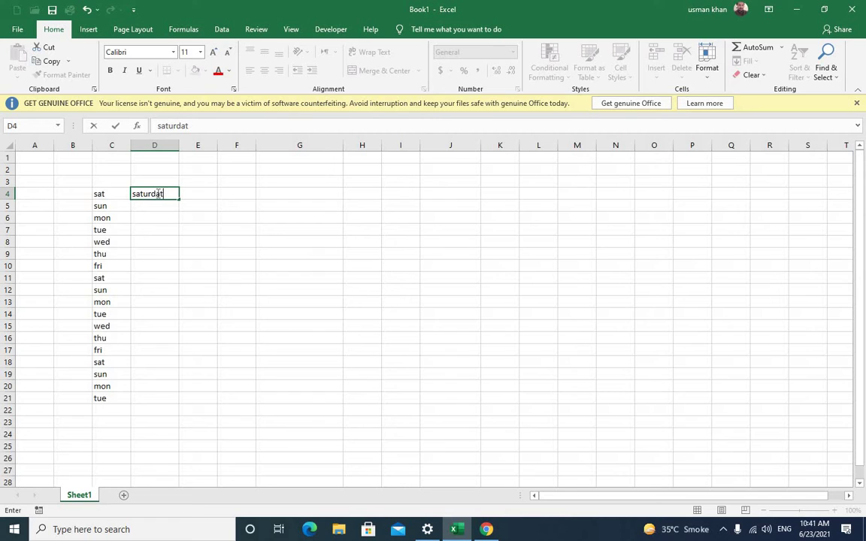
type("urday")
key("Return")
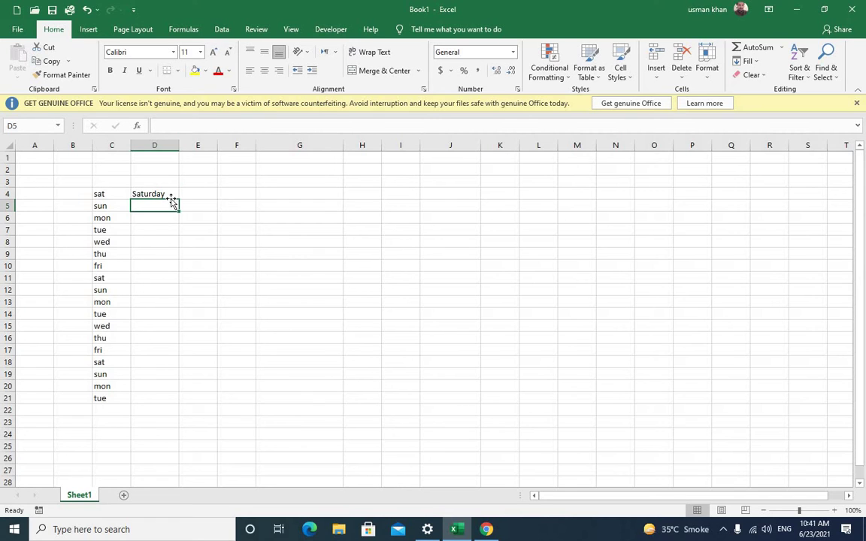
left_click(172, 195)
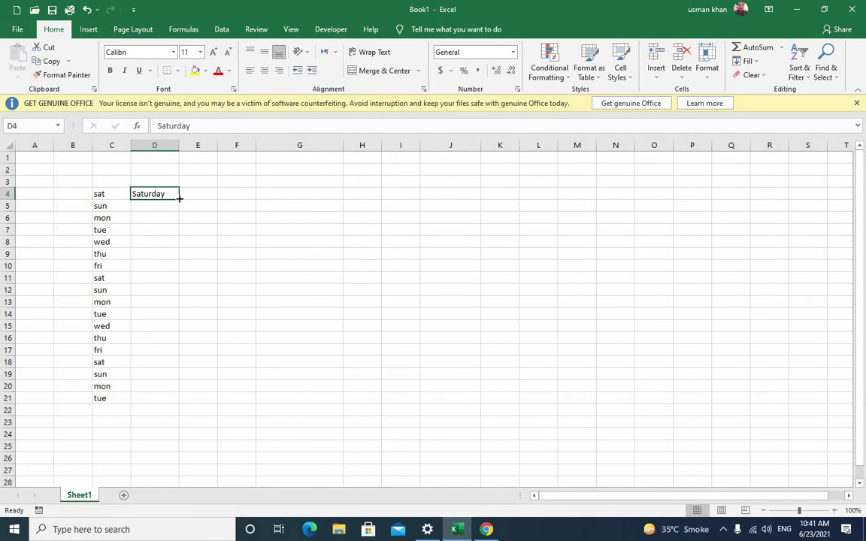
left_click_drag(179, 198, 187, 405)
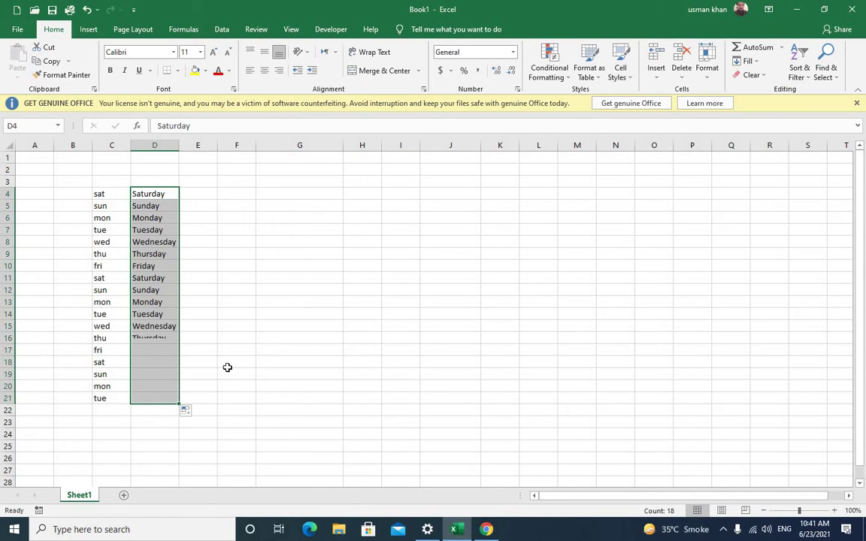
Step: Enter "Jan" in E4 and AutoFill the abbreviated month series down to E21
left_click(215, 193)
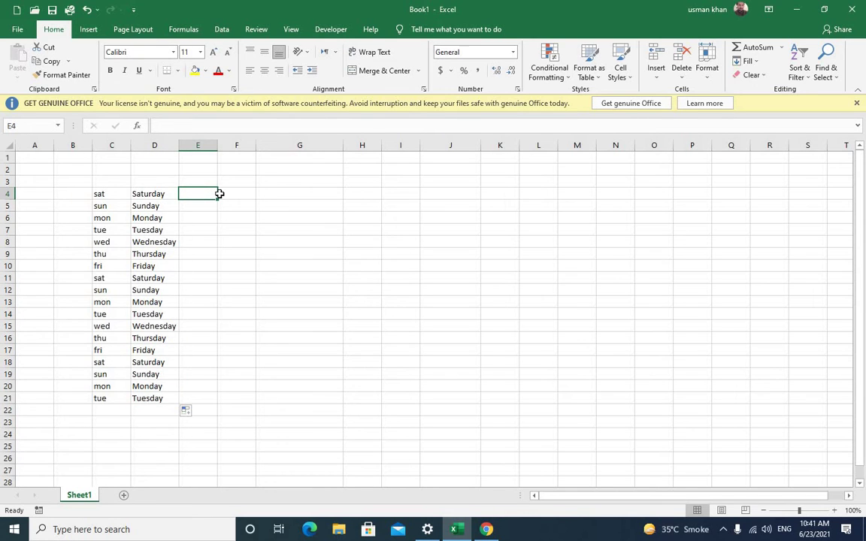
type("Jan")
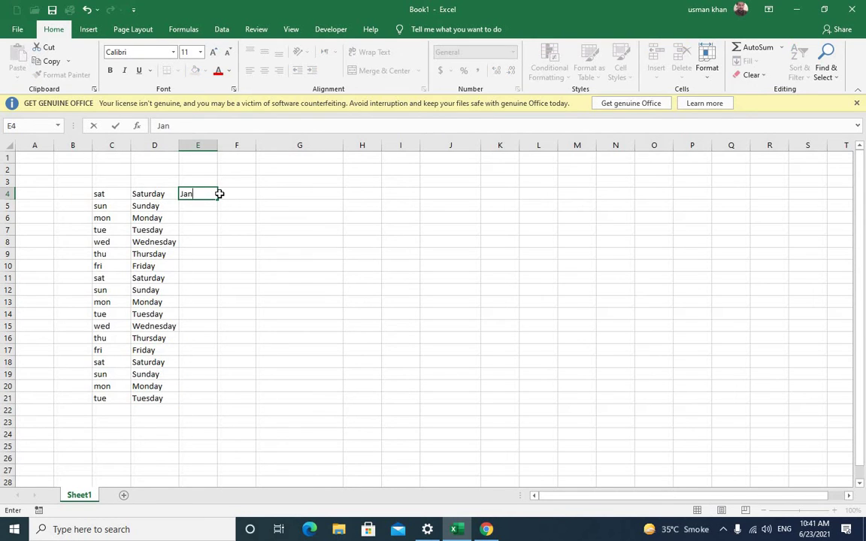
key("Return")
left_click(215, 194)
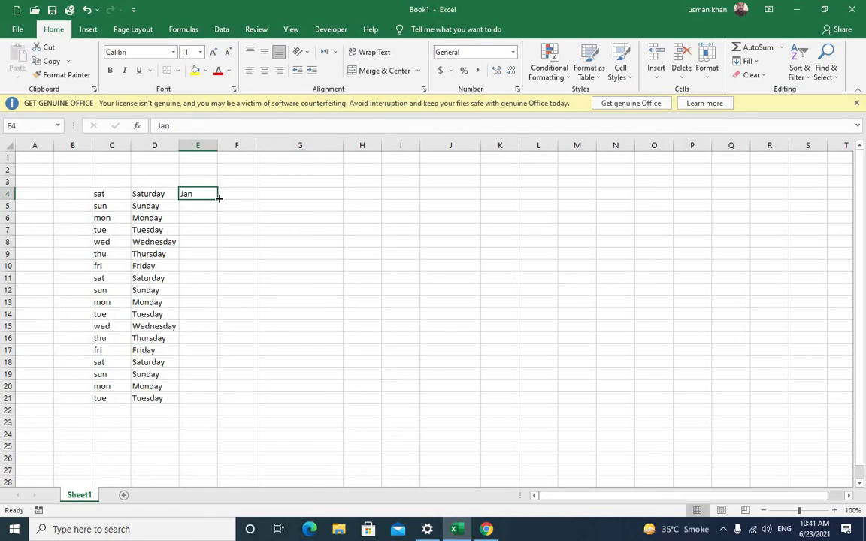
left_click_drag(217, 199, 219, 386)
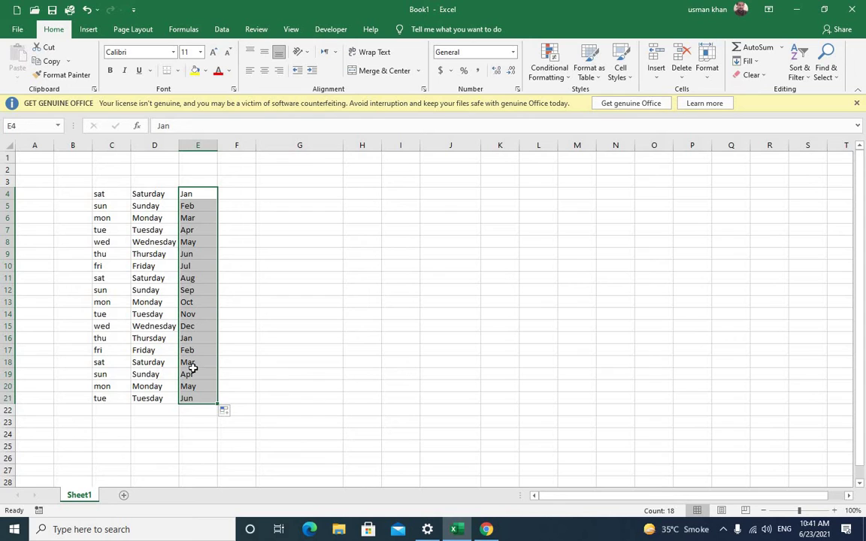
Step: Enter "january" in F4, AutoFill the full month names down to F21, and widen column F to fit them
left_click(241, 193)
type("j")
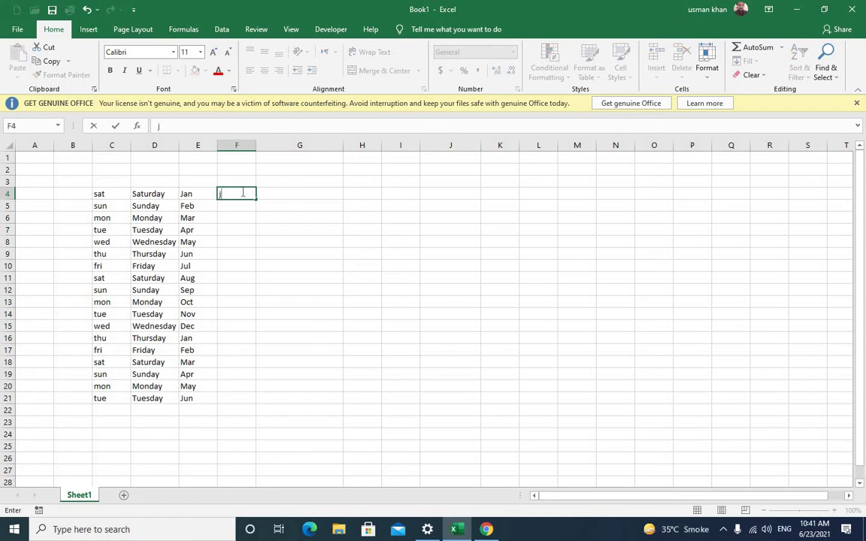
type("anuary")
key("Return")
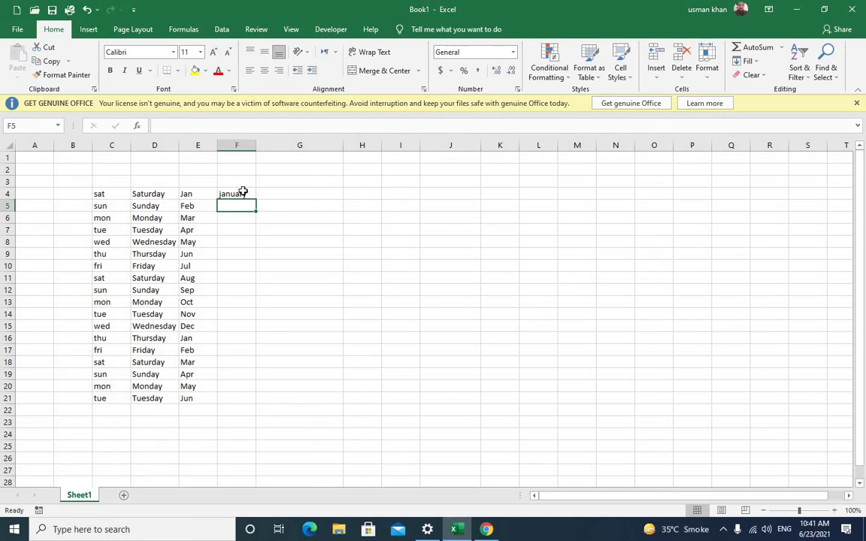
left_click(242, 193)
left_click_drag(257, 200, 293, 396)
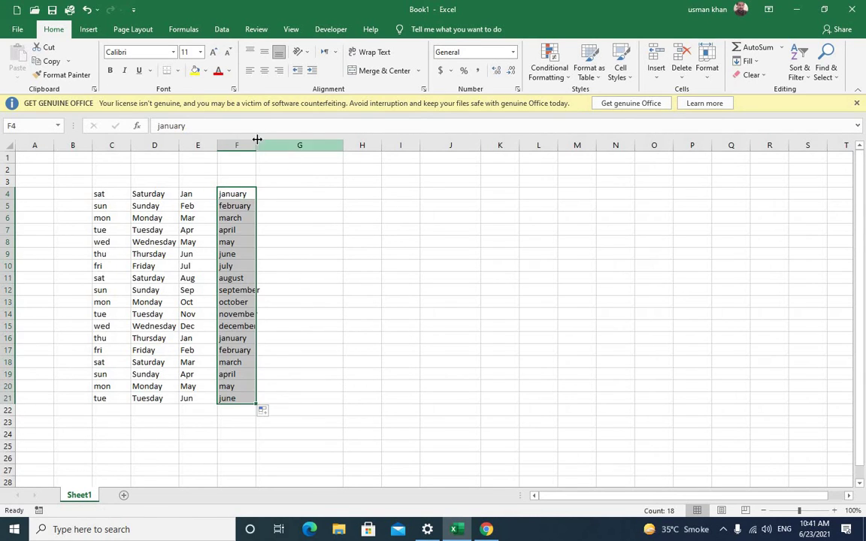
left_click_drag(255, 143, 273, 145)
left_click(338, 216)
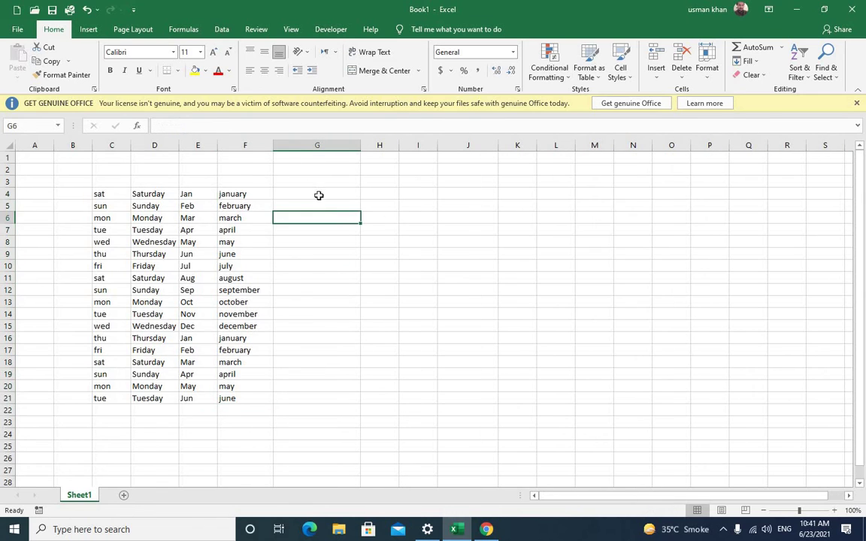
Step: Enter the date format label "mm/dd/yyyy" in G3, above the empty cell G4
left_click(318, 195)
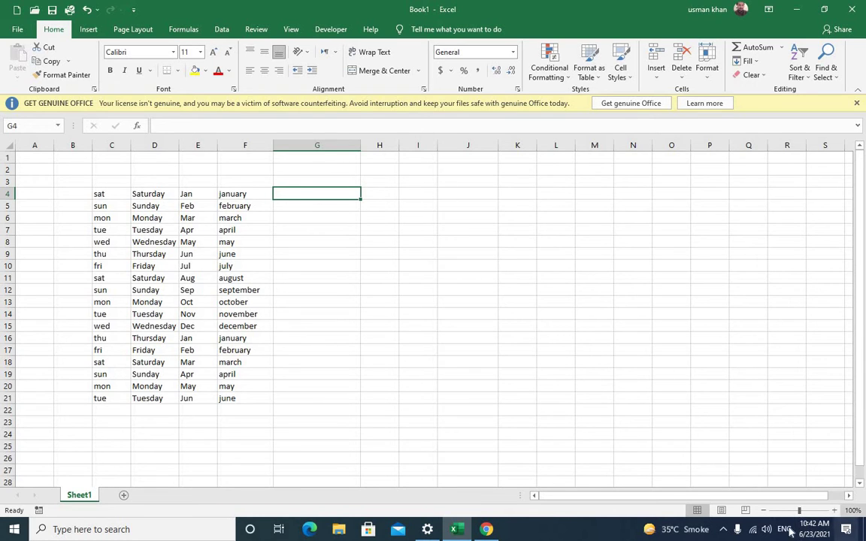
mouse_move(818, 536)
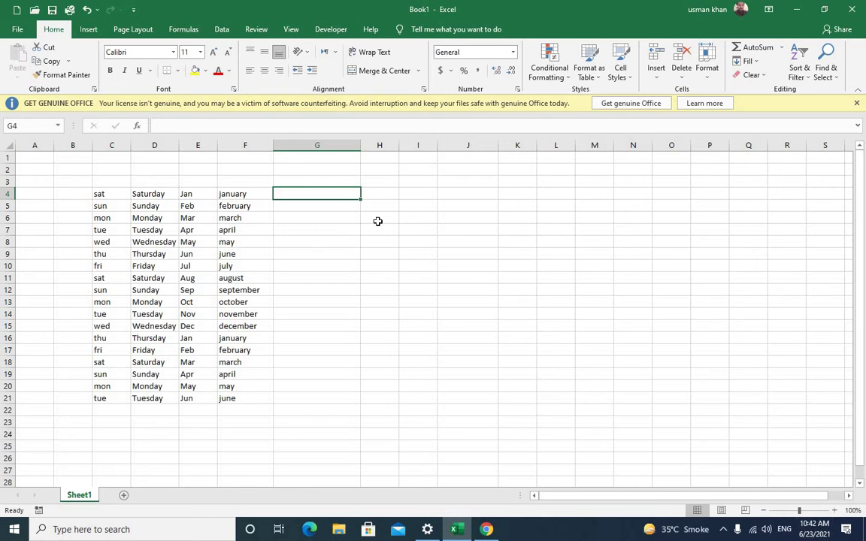
left_click(319, 183)
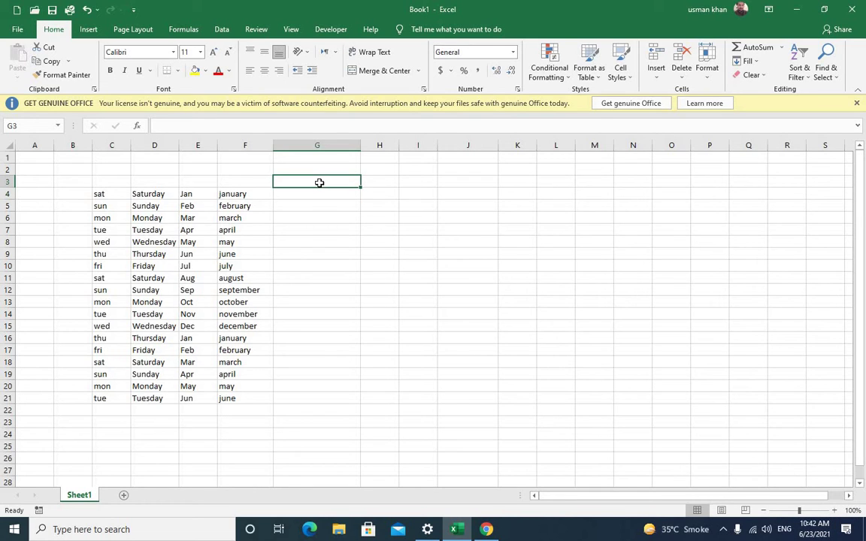
type("mm")
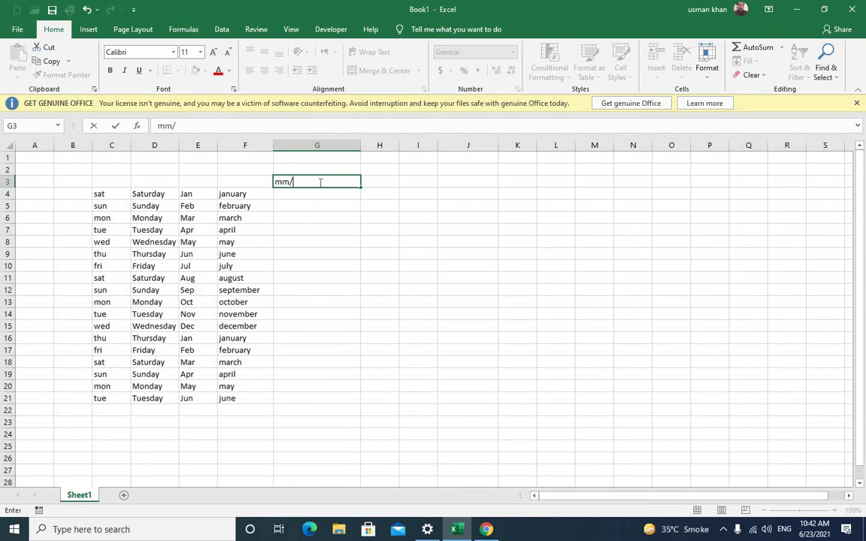
type("/dd/yyyy")
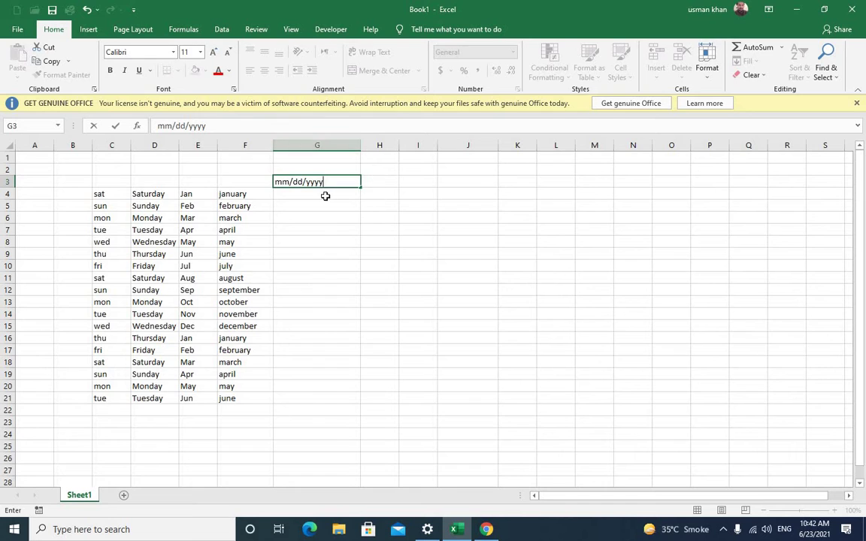
left_click(339, 201)
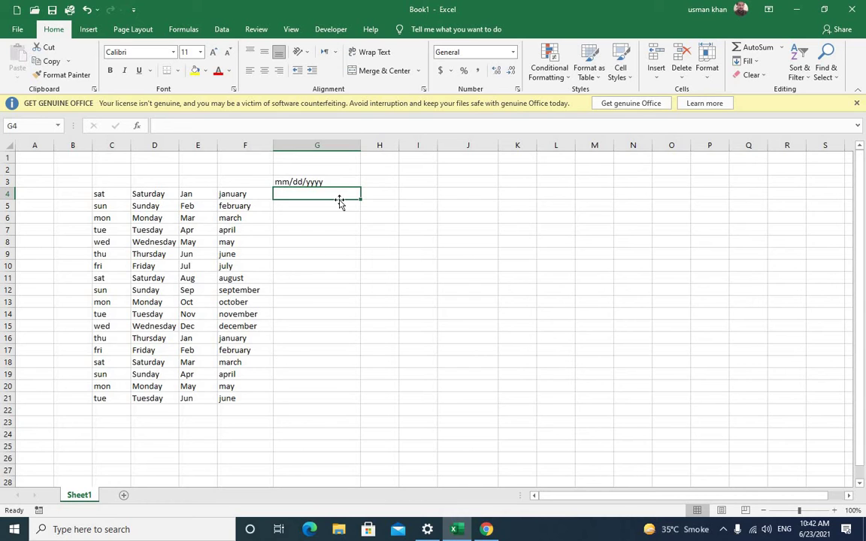
Step: Enter the date 6/23/2021 in G4 and AutoFill the daily date series down to G21
type("2")
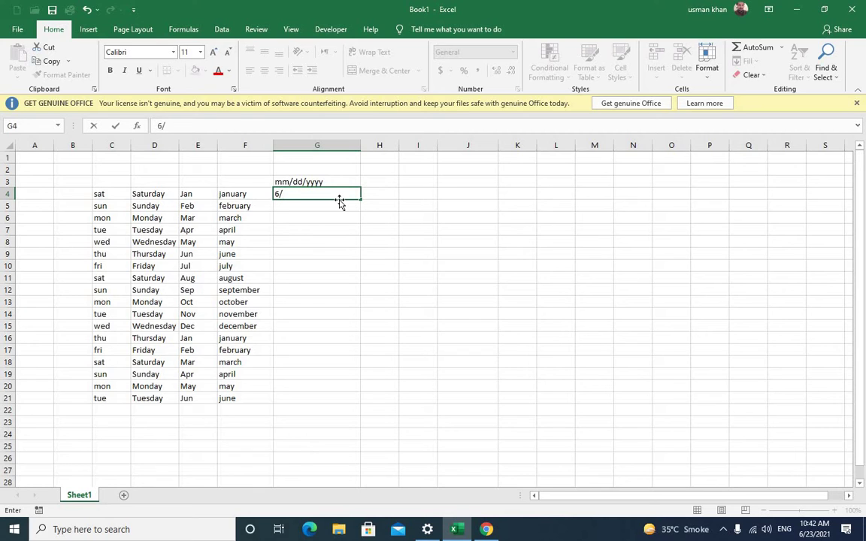
type("/23/2021")
key("Return")
left_click(338, 197)
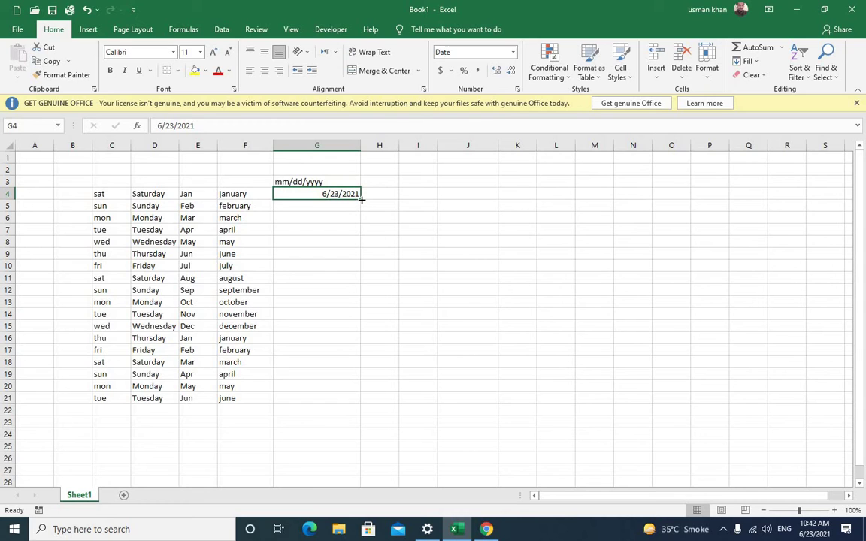
left_click_drag(362, 199, 361, 261)
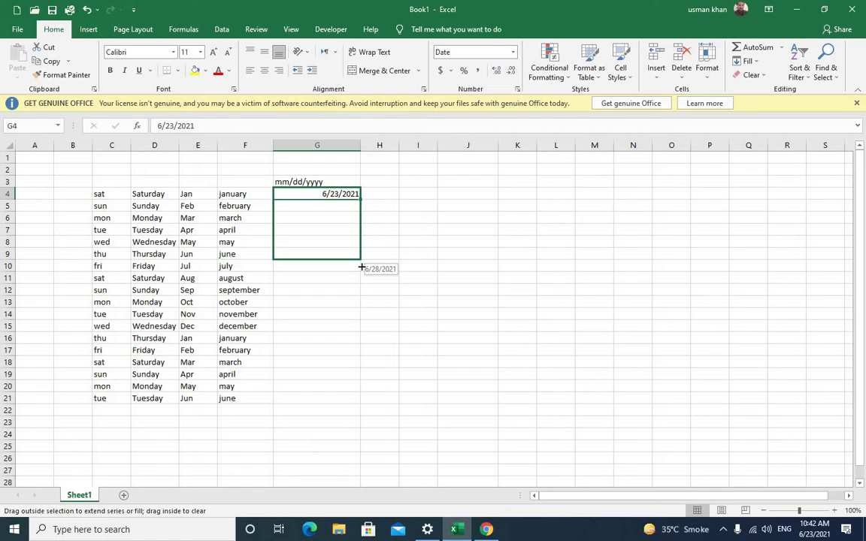
left_click_drag(361, 266, 365, 407)
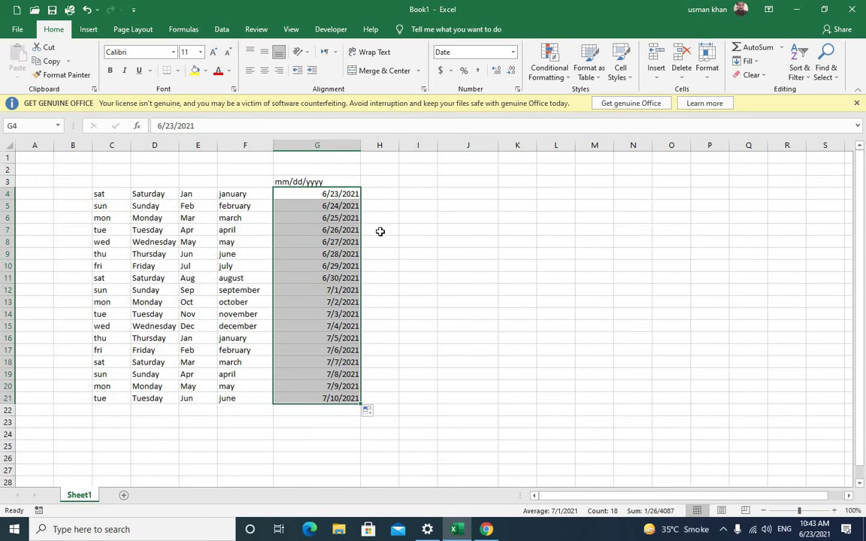
left_click(417, 242)
left_click_drag(339, 194, 359, 398)
Step: Enter 1 in H4 and AutoFill it down to H21 as an incrementing number series from 1 to 18
left_click(395, 181)
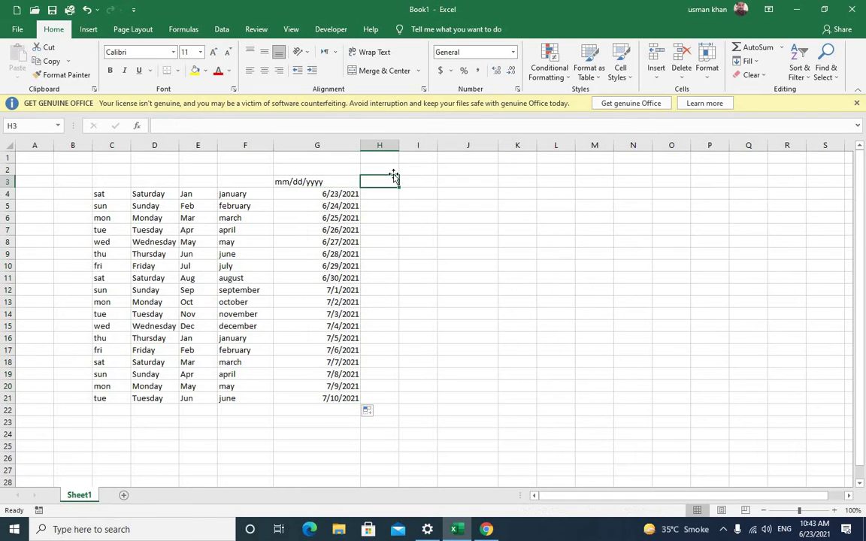
key("Return")
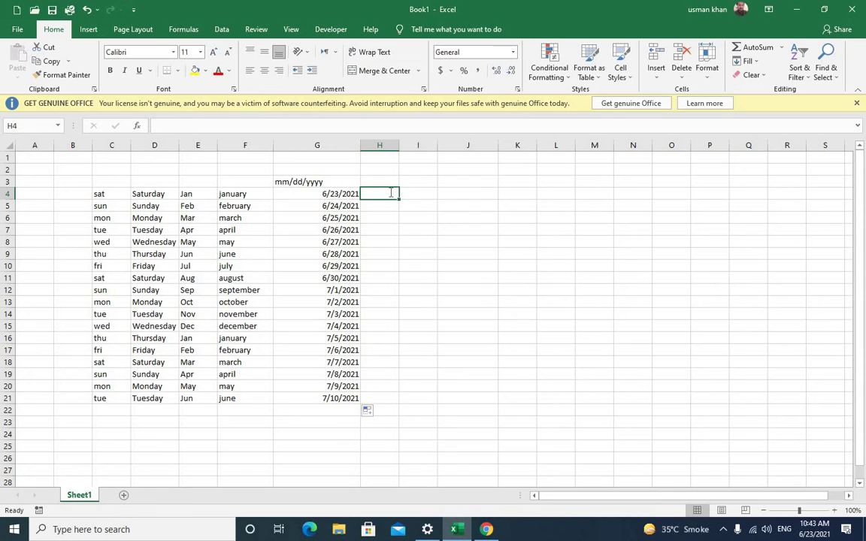
key("Return")
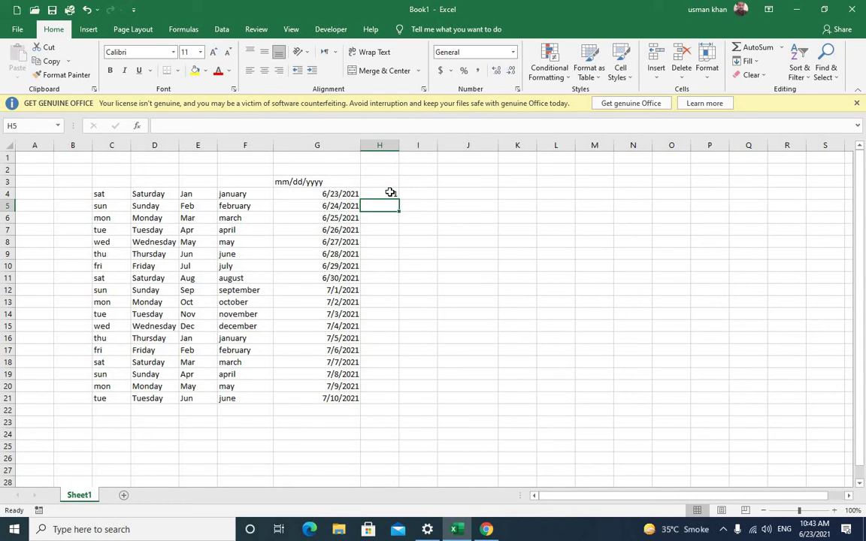
left_click(391, 193)
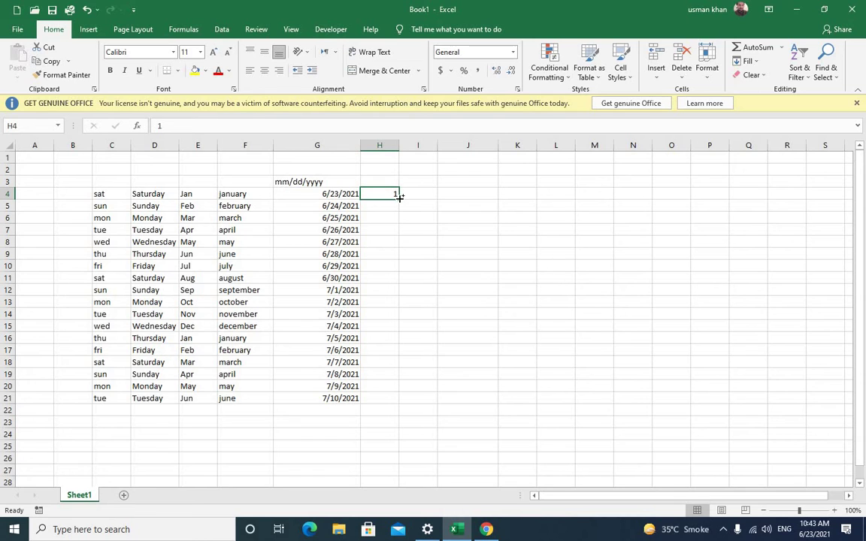
left_click_drag(399, 197, 411, 408)
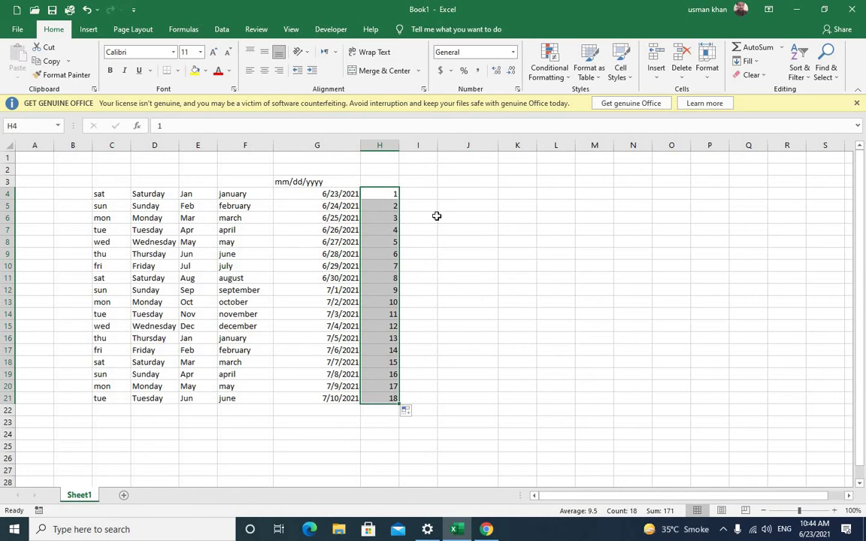
Step: Enter 1 in I4 and fill it down to I21 as plain copies of the same number
left_click(430, 194)
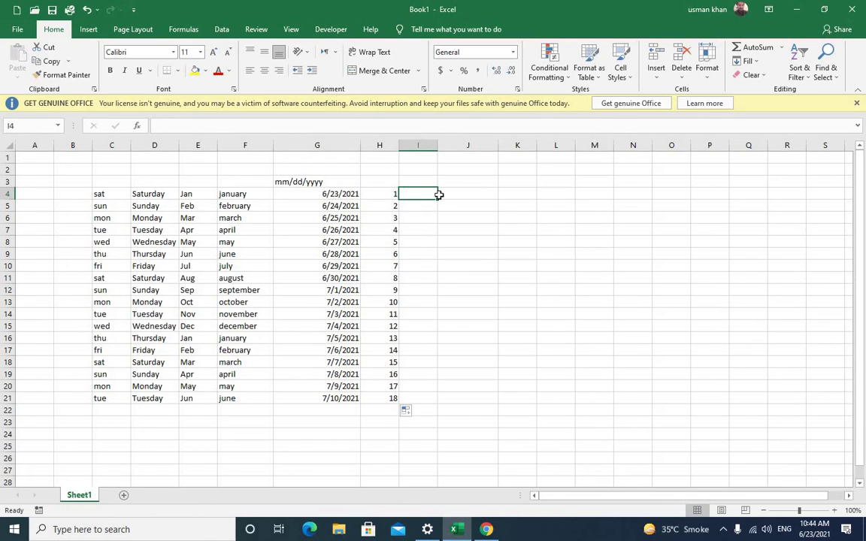
type("1")
key("Return")
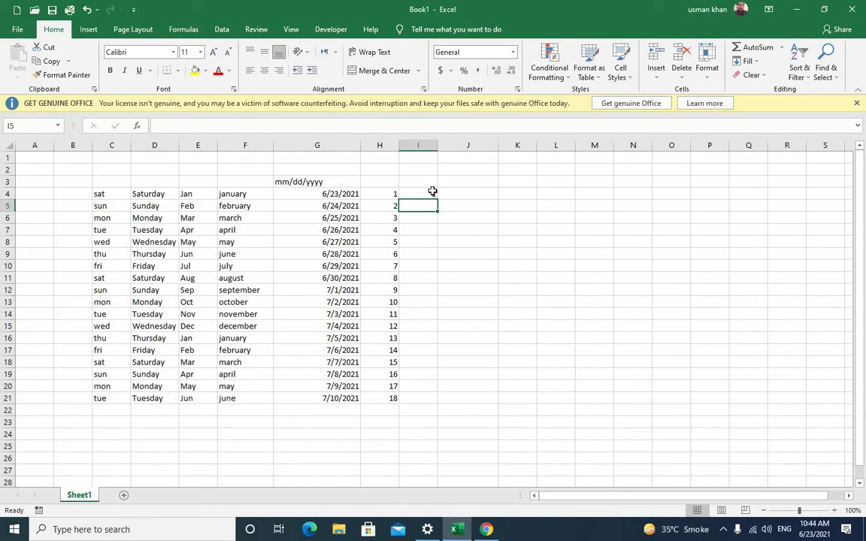
left_click(432, 192)
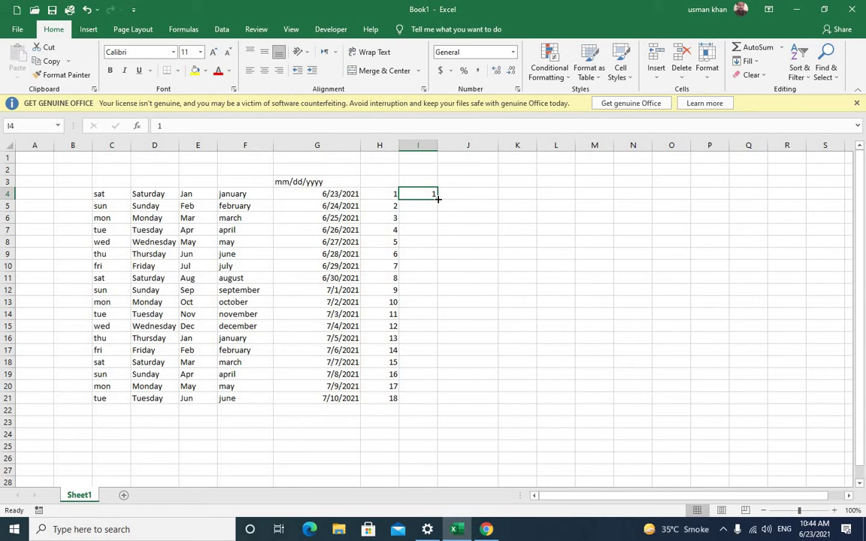
left_click_drag(438, 197, 446, 409)
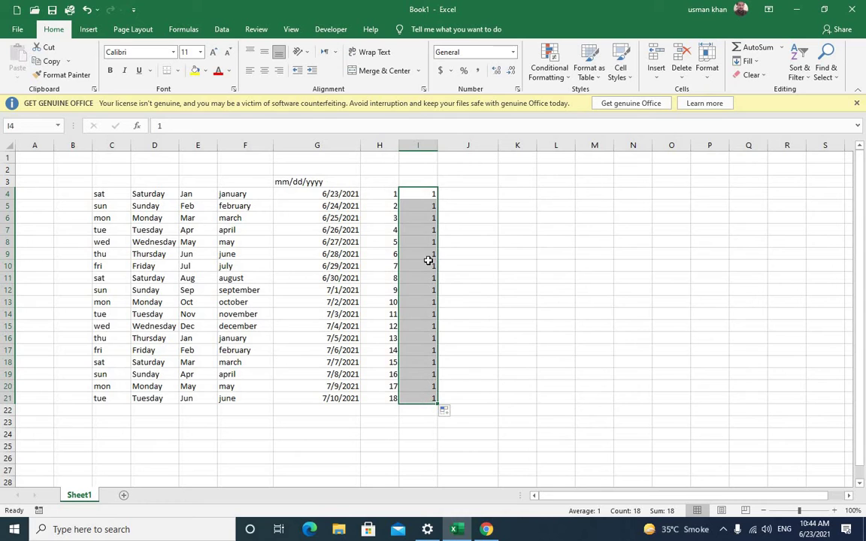
left_click(432, 197)
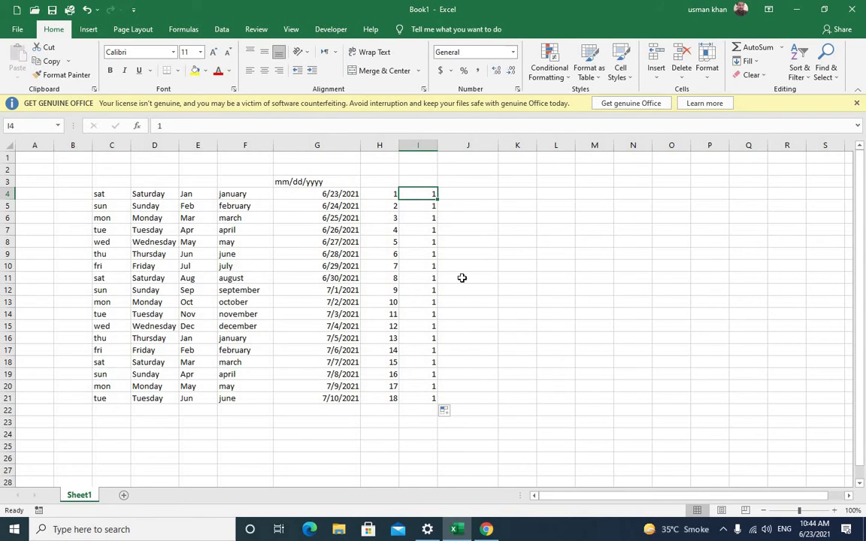
Step: Enter the starting numbers 1, 2 and 3 in cells J4 to J6
left_click(463, 194)
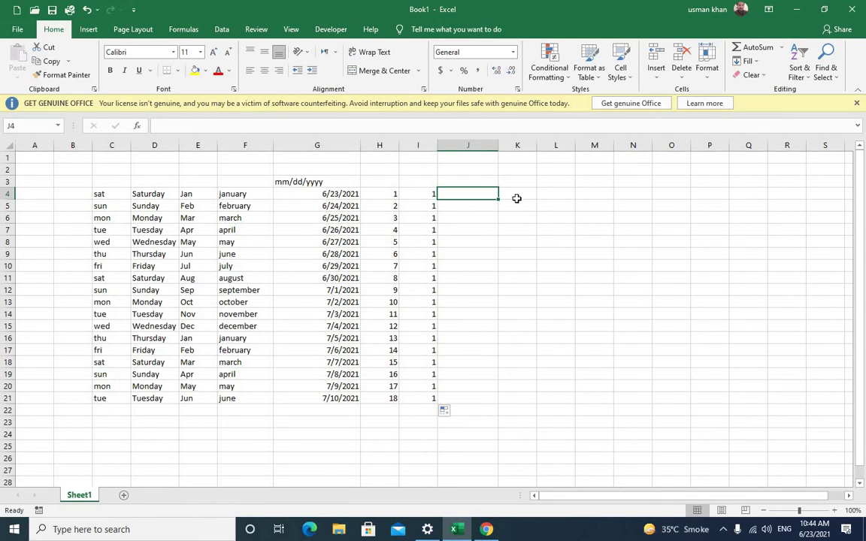
type("1")
key("Return")
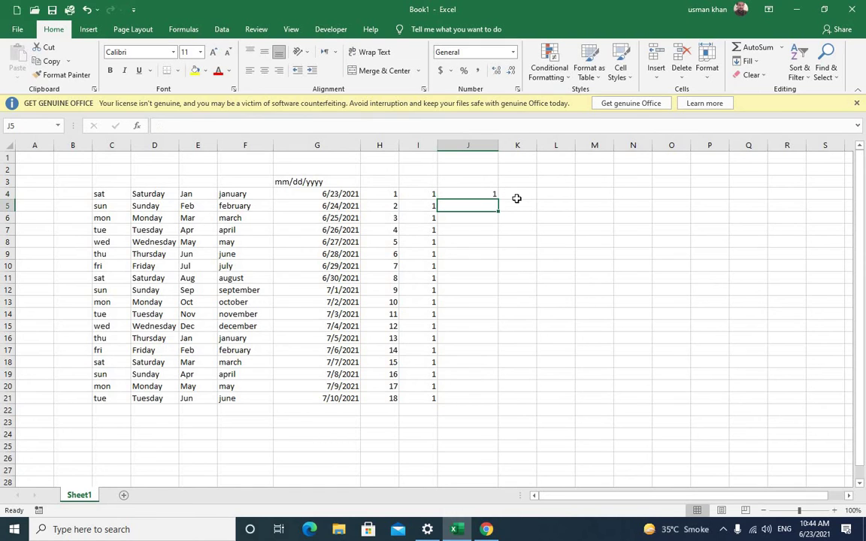
type("2")
key("Return")
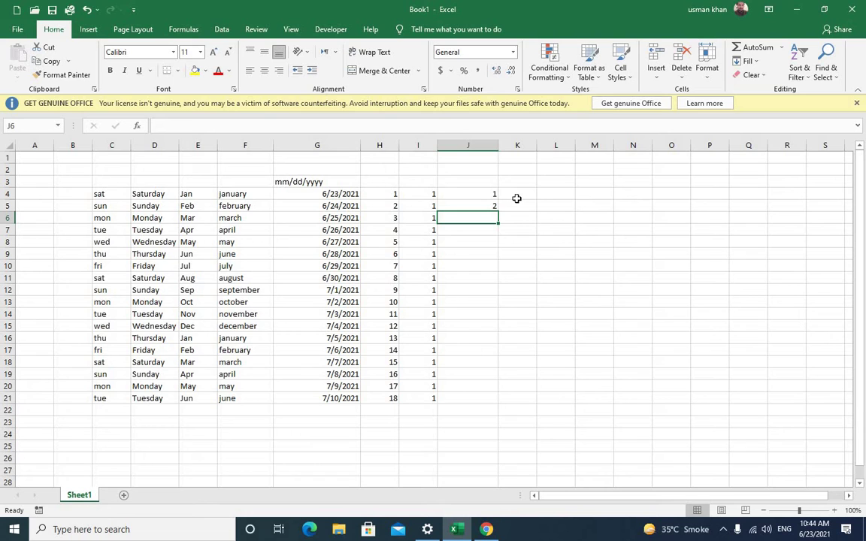
type("3")
key("Return")
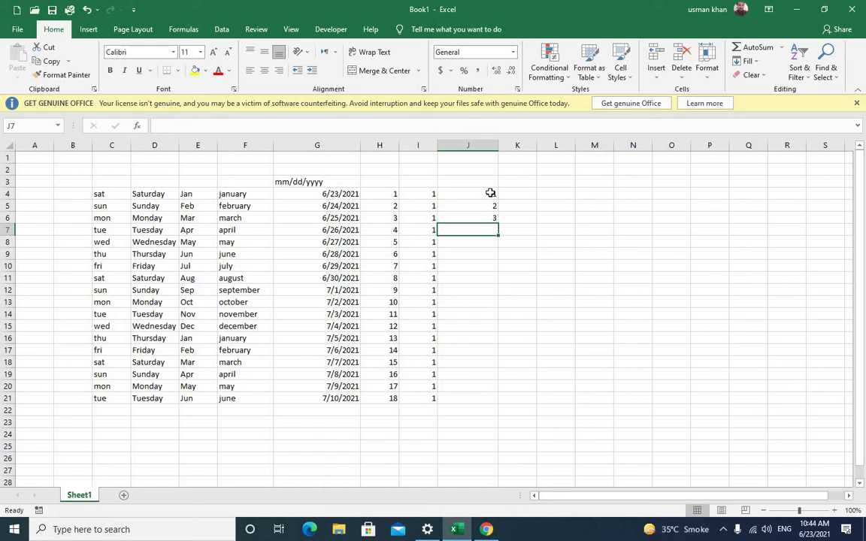
Step: Select the starting numbers in J4:J6 together and AutoFill their series down to J21
left_click(490, 197)
left_click(495, 214)
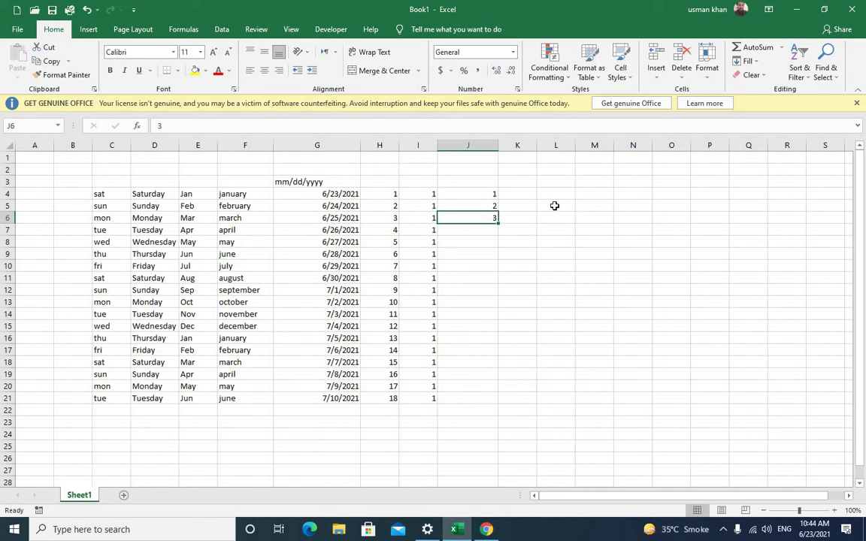
left_click(554, 204)
left_click(494, 194)
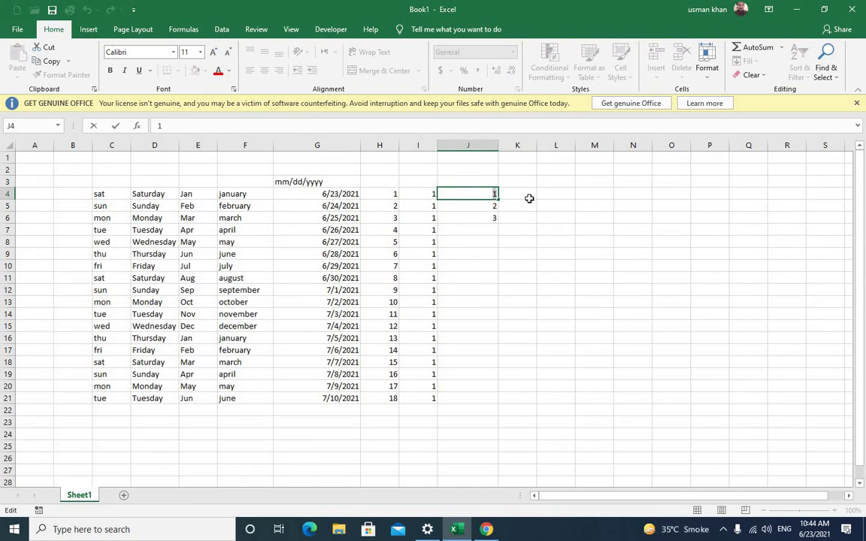
left_click(593, 206)
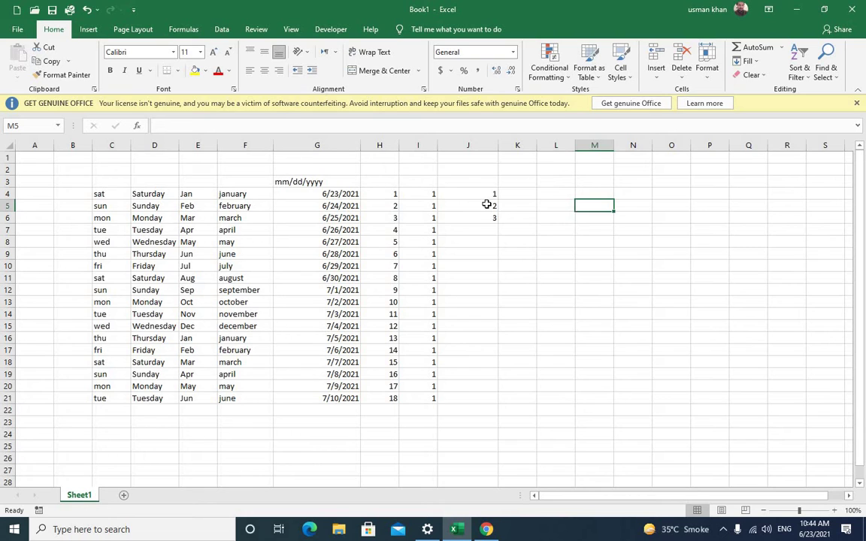
left_click(492, 191)
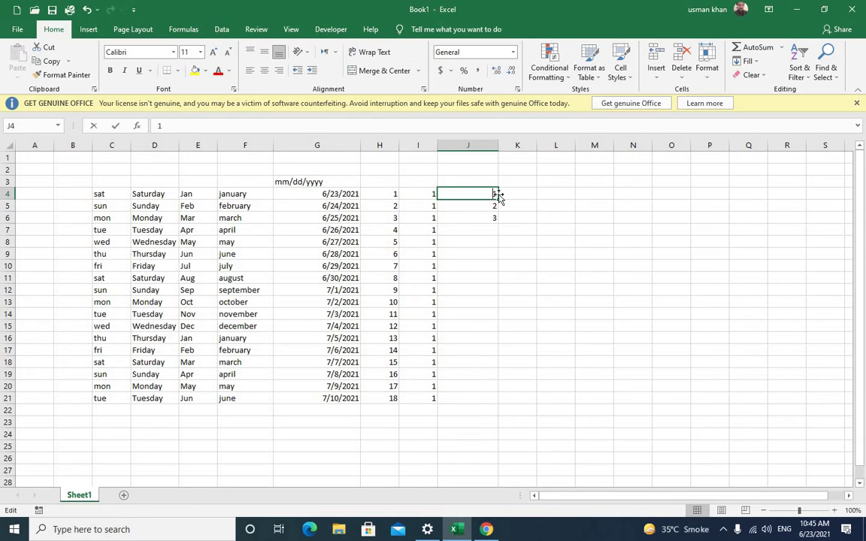
double_click(496, 194)
left_click(623, 194)
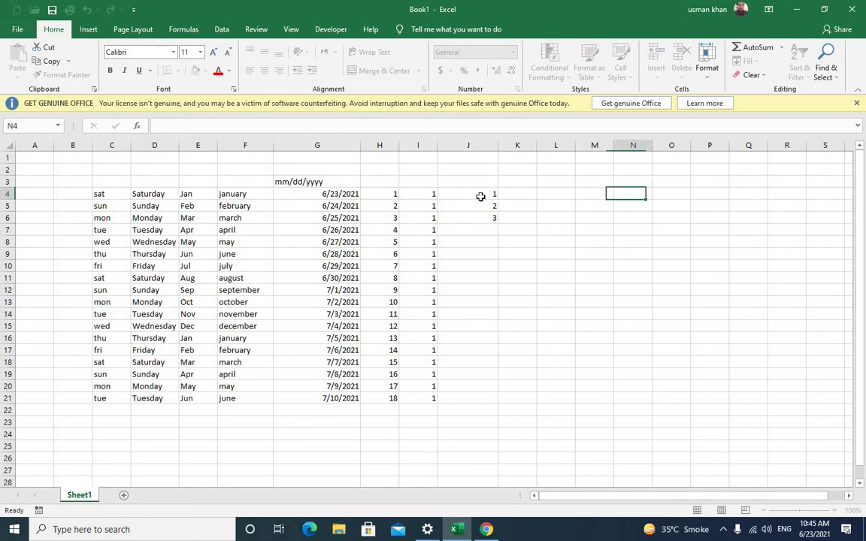
left_click_drag(467, 189, 470, 219)
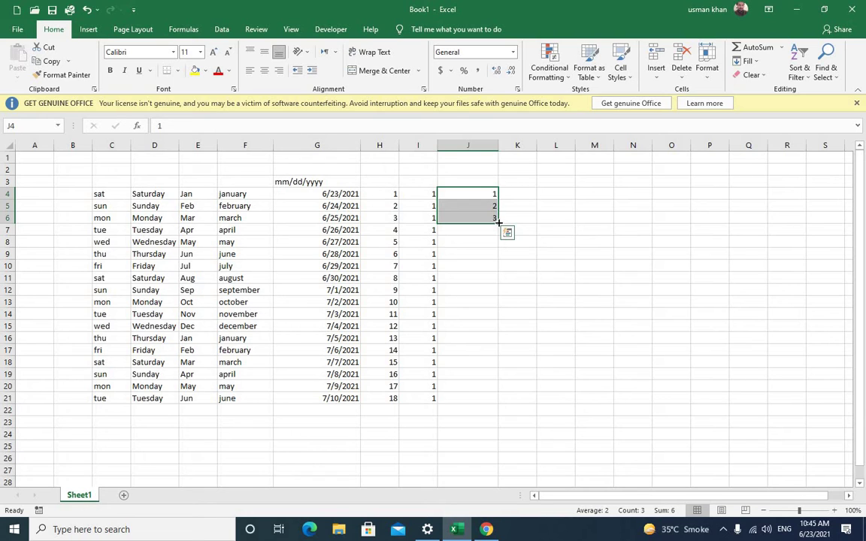
left_click_drag(500, 220, 504, 403)
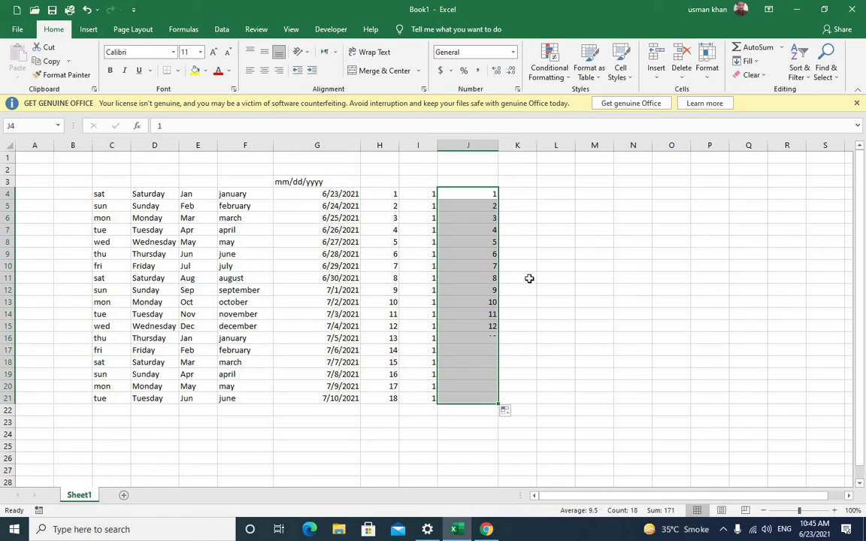
Step: Enter 1 in K4 and 2 in K5, and AutoFill the pair as a number series down to K21
left_click(522, 195)
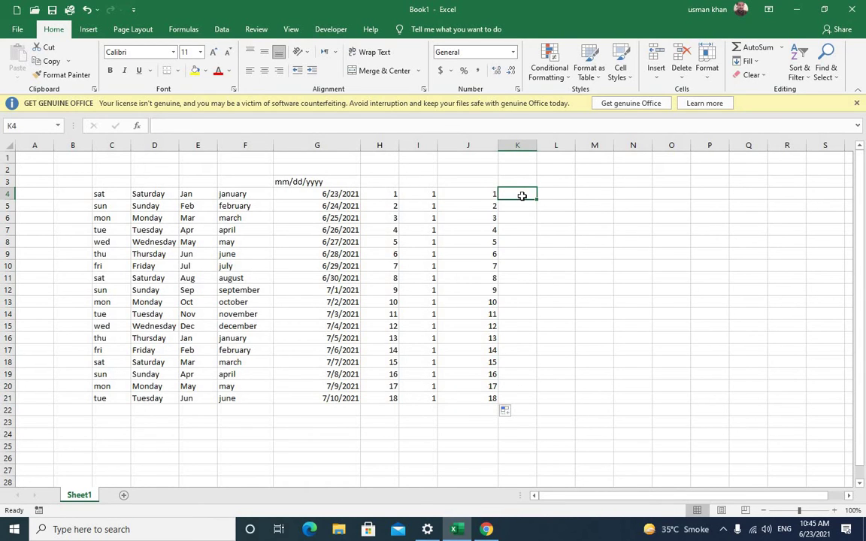
type("1")
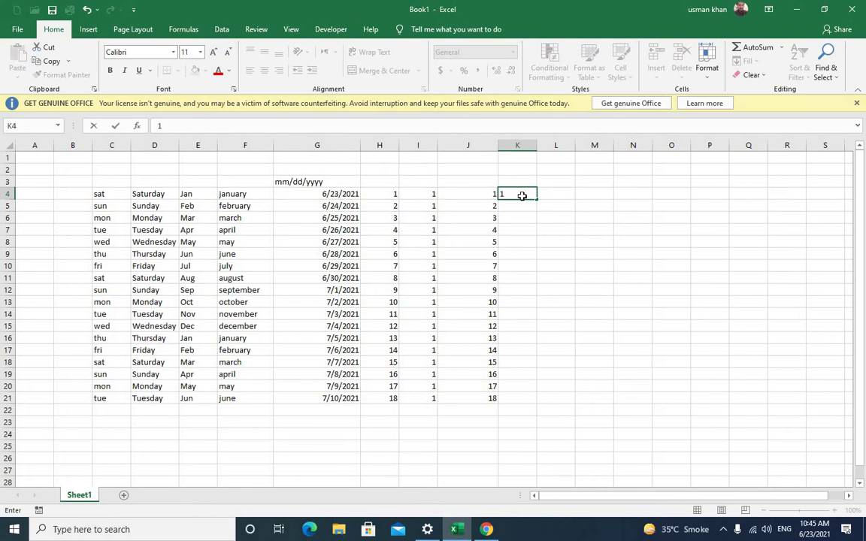
key("Return")
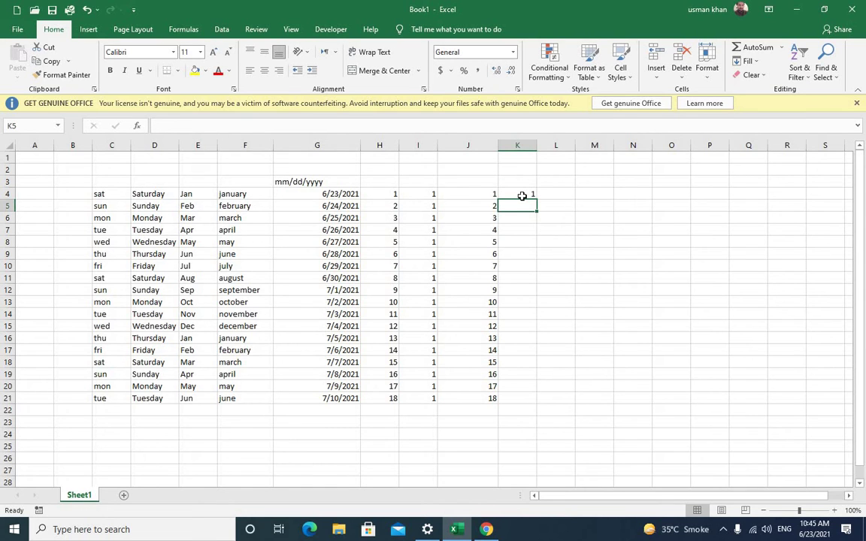
left_click(521, 196)
left_click_drag(536, 200, 525, 208)
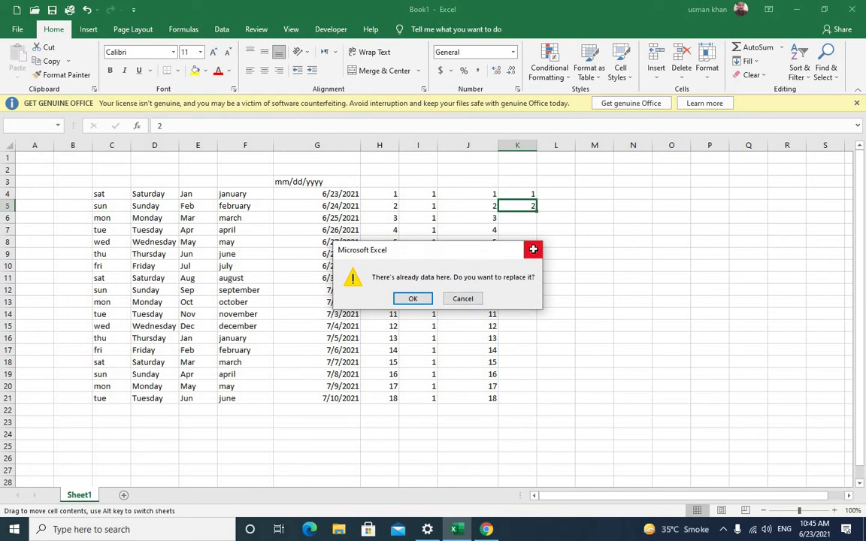
left_click(533, 250)
double_click(557, 196)
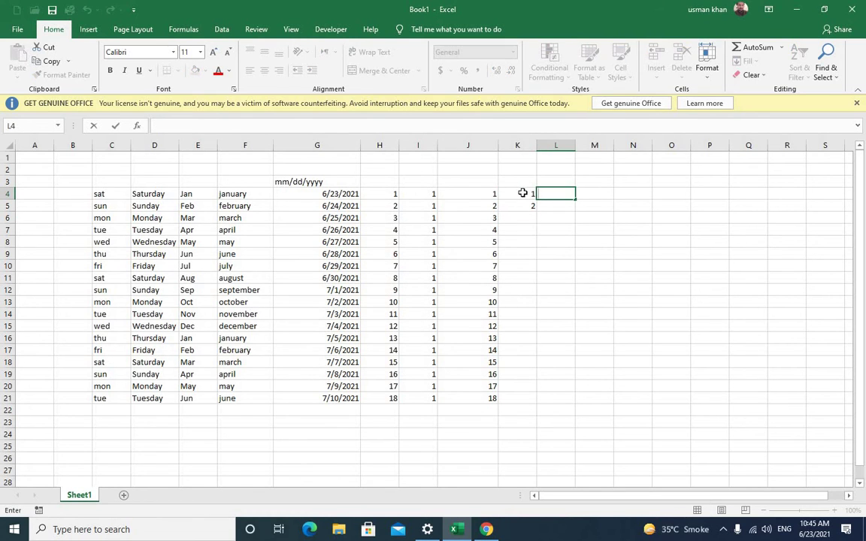
left_click_drag(522, 194, 541, 399)
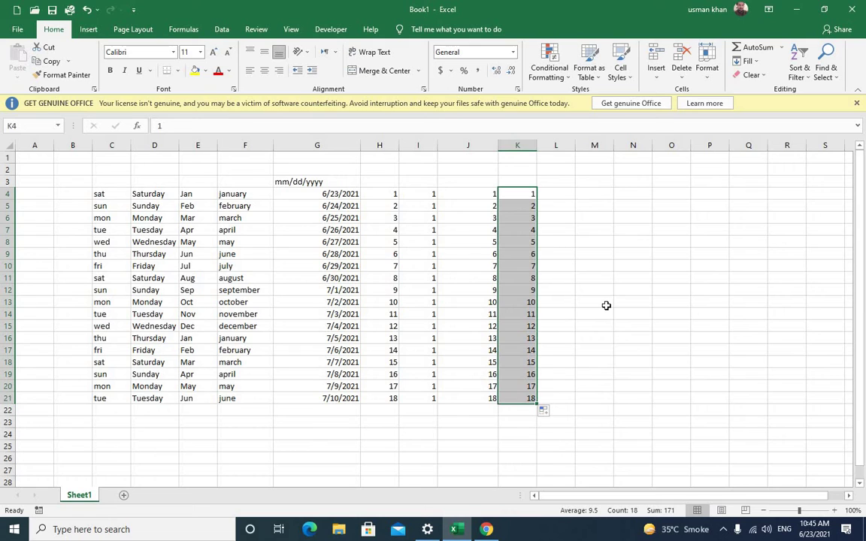
left_click(559, 195)
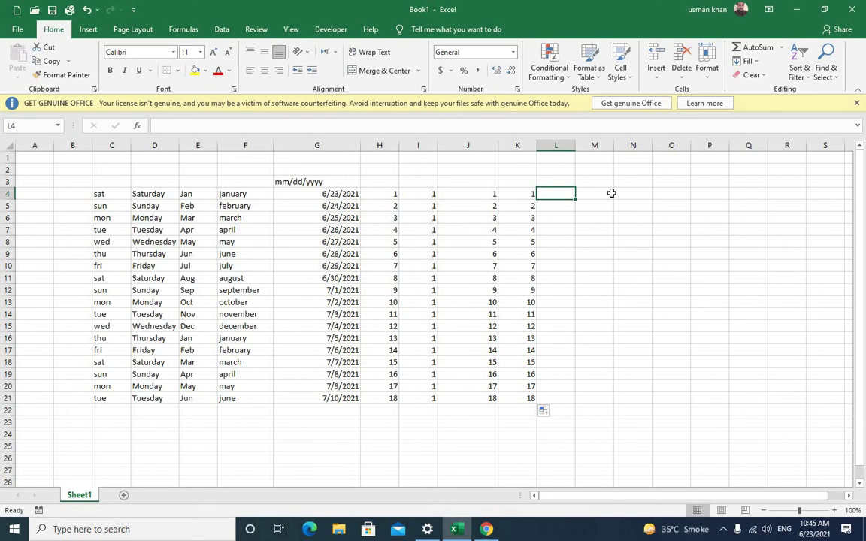
type("=")
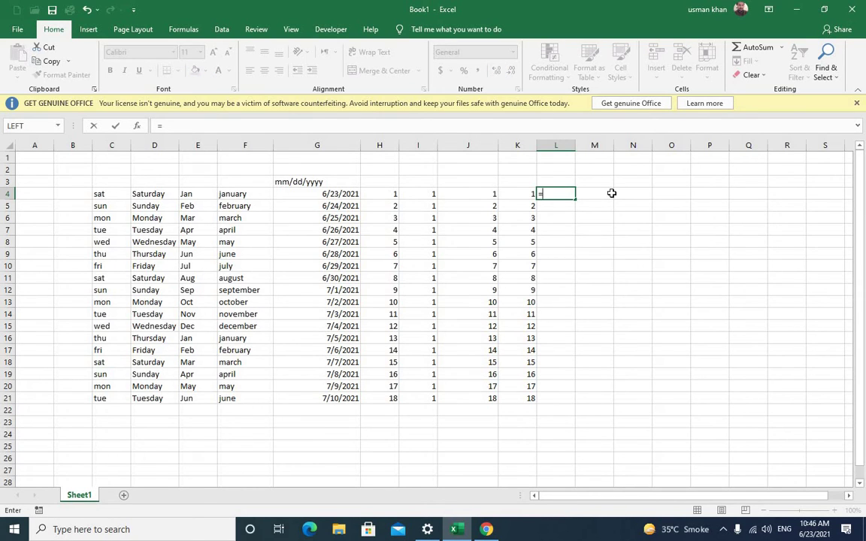
left_click(630, 227)
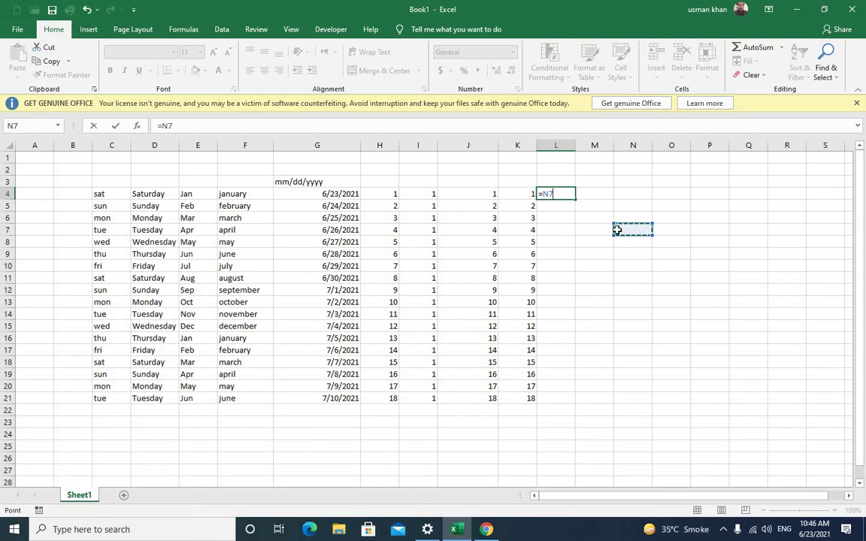
left_click(638, 226)
key("BackSpace")
key("BackSpace")
key("BackSpace")
left_click(631, 238)
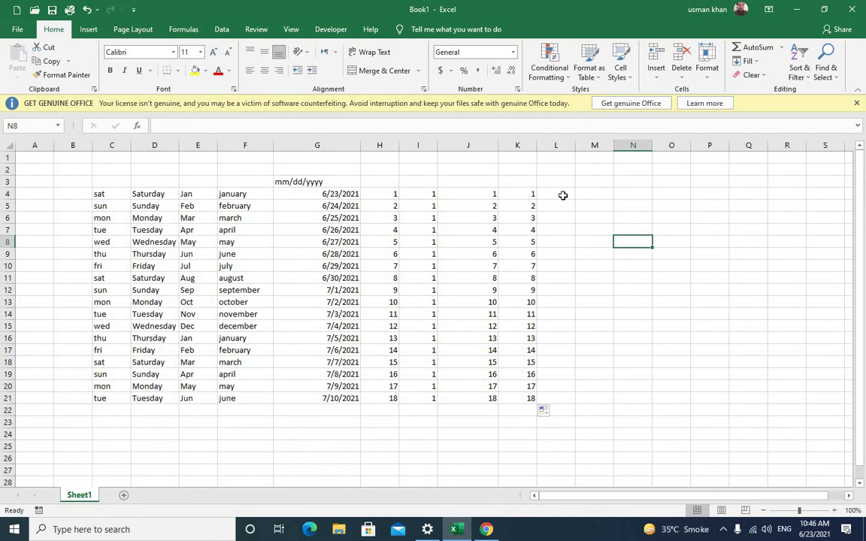
Step: Enter 1 in L4 and the formula =L4+1 in L5
left_click(562, 195)
type("1")
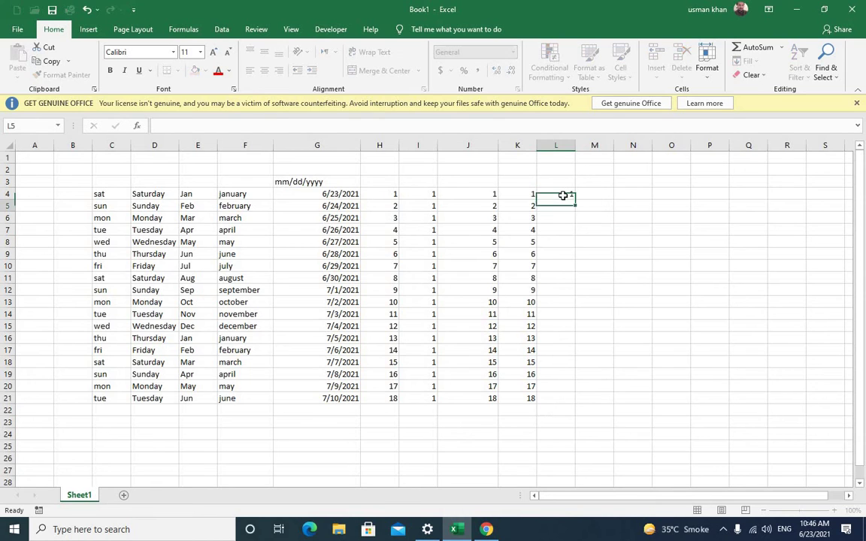
key("Return")
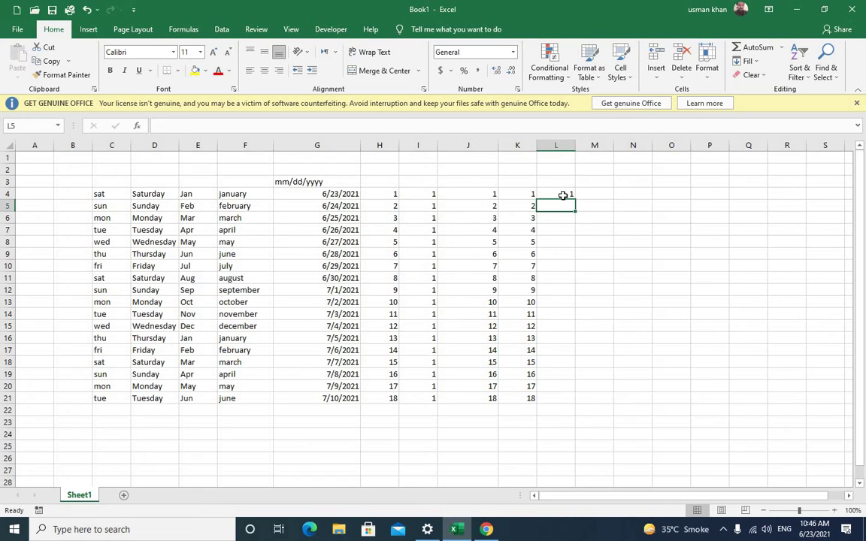
type("=")
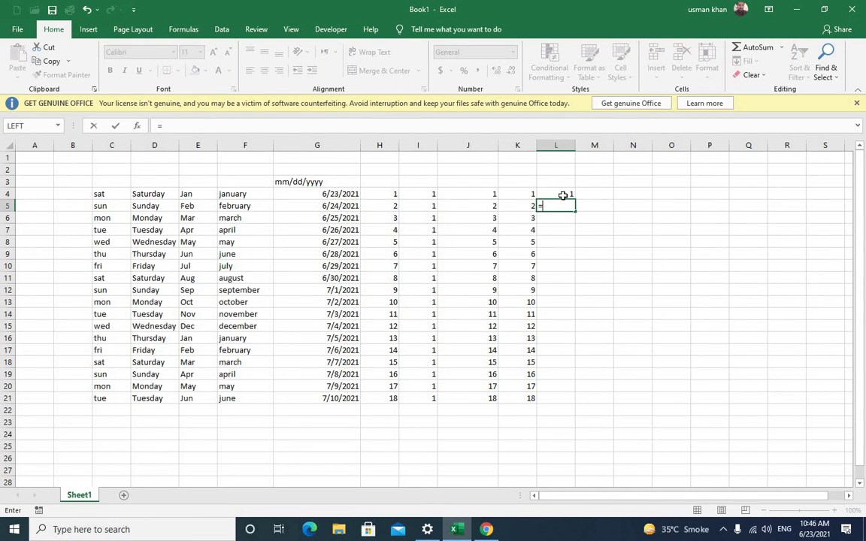
left_click(562, 195)
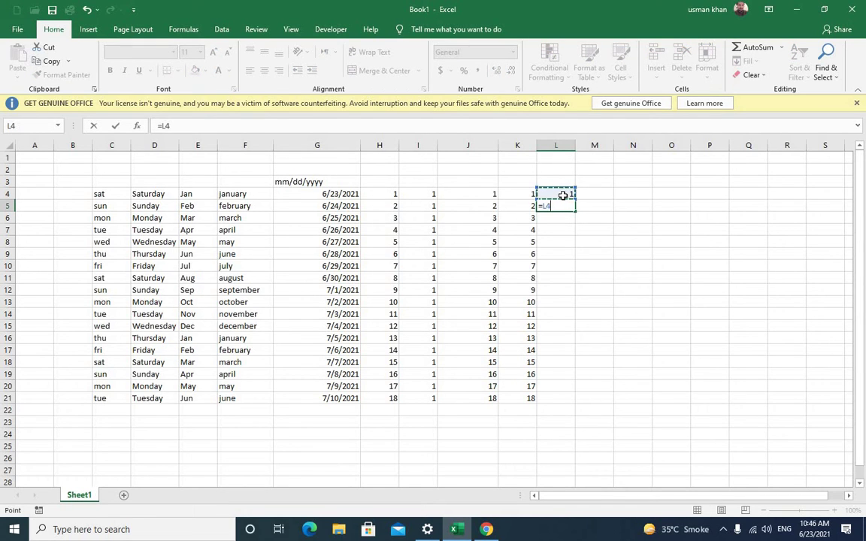
type("+1")
key("Return")
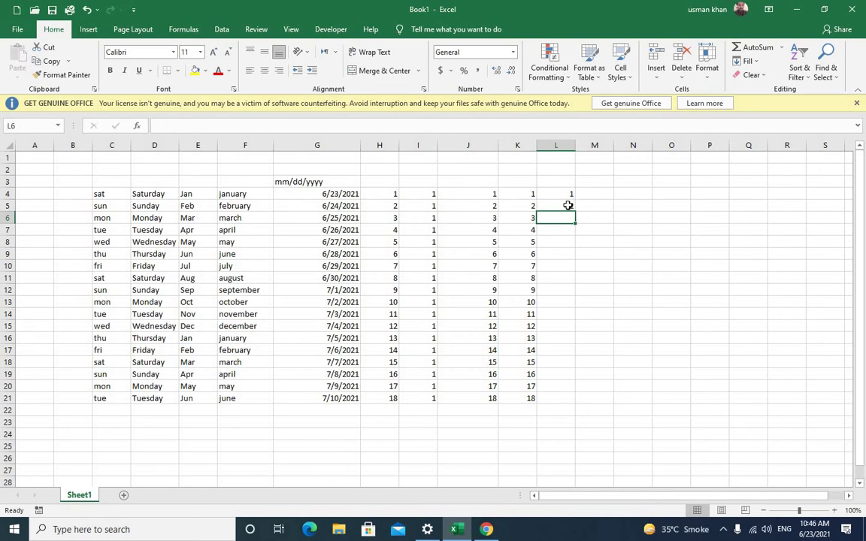
Step: AutoFill the L5 formula down to L14
left_click(566, 205)
left_click_drag(578, 215, 583, 317)
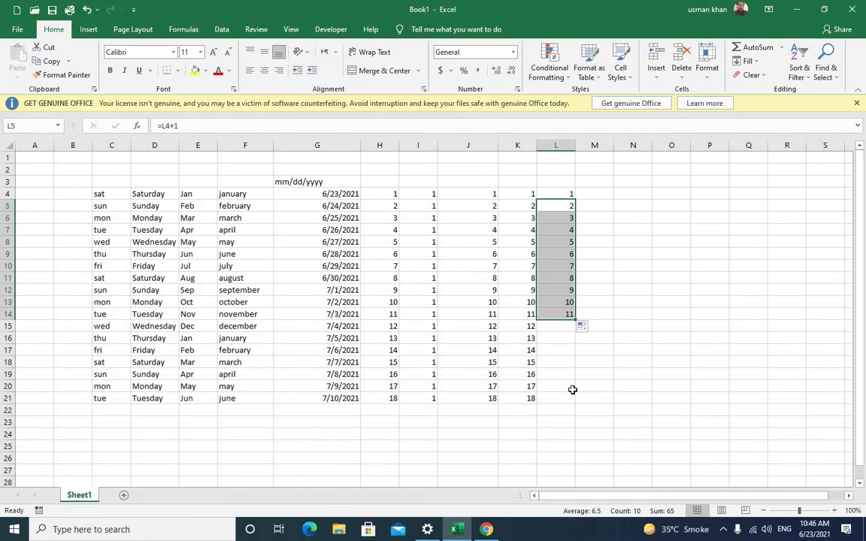
left_click(629, 266)
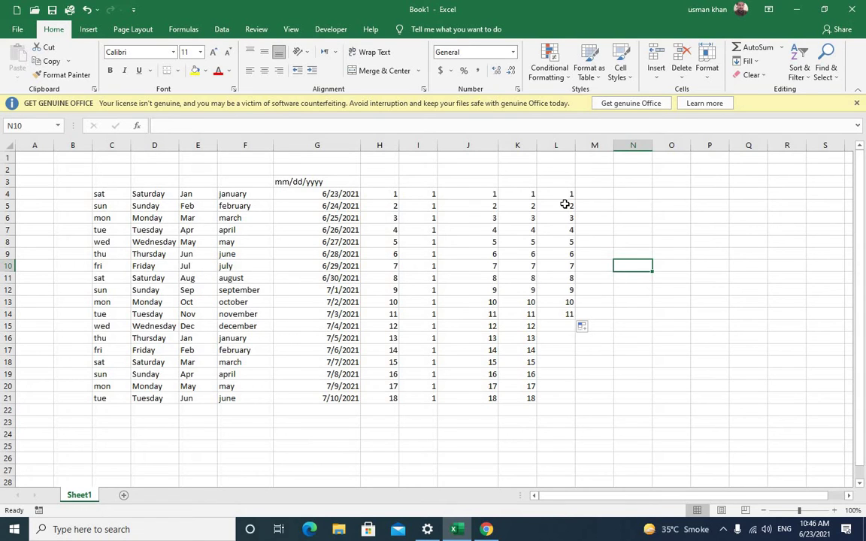
left_click(637, 207)
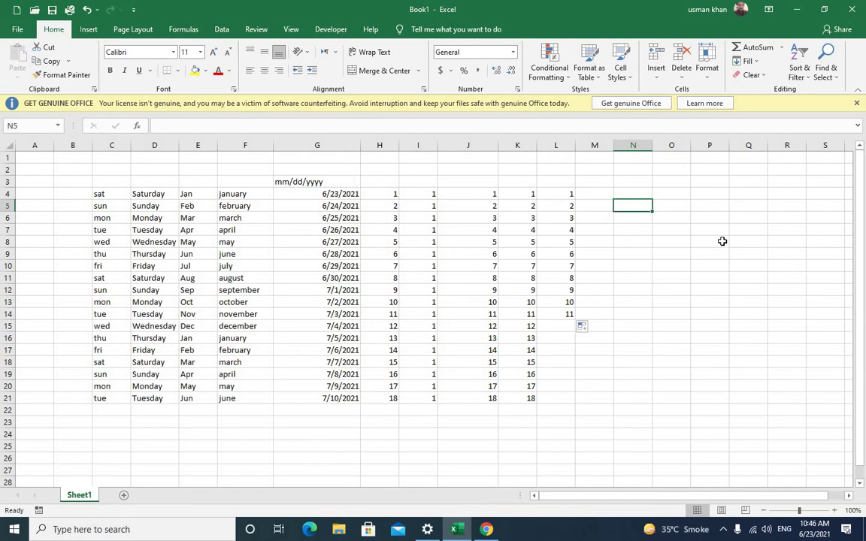
left_click_drag(96, 194, 237, 393)
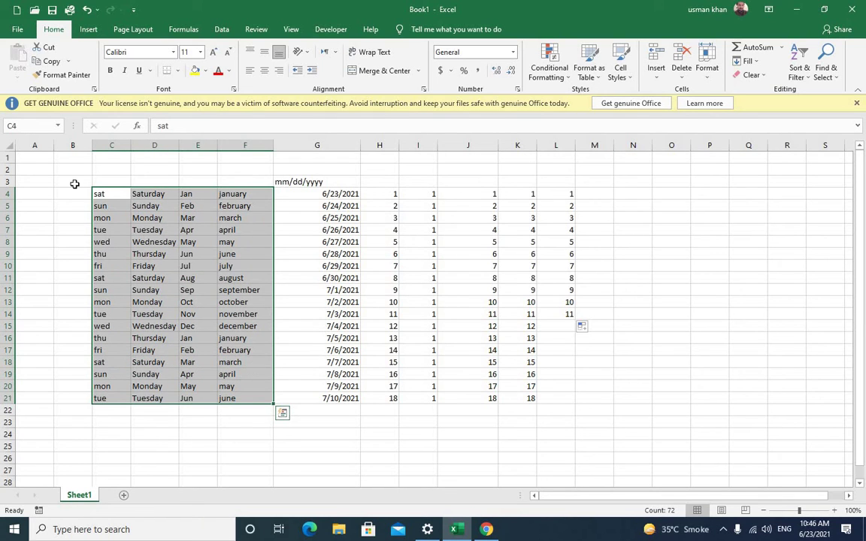
left_click(103, 193)
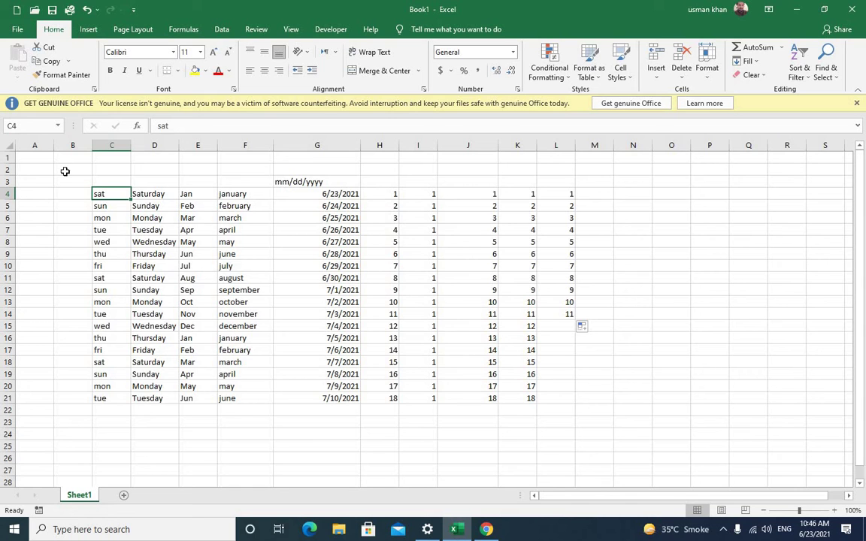
Step: Open the Custom Lists editor from the advanced Excel options
left_click(18, 30)
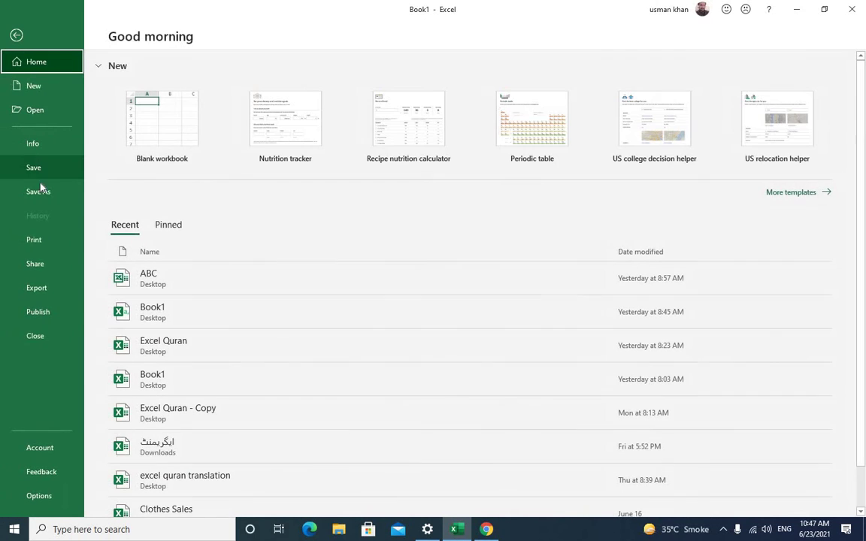
left_click(38, 496)
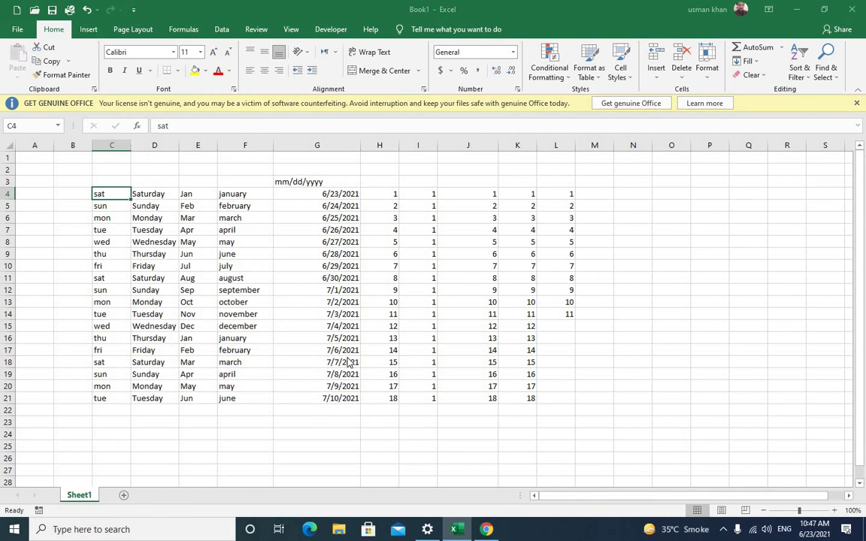
left_click_drag(337, 60, 312, 56)
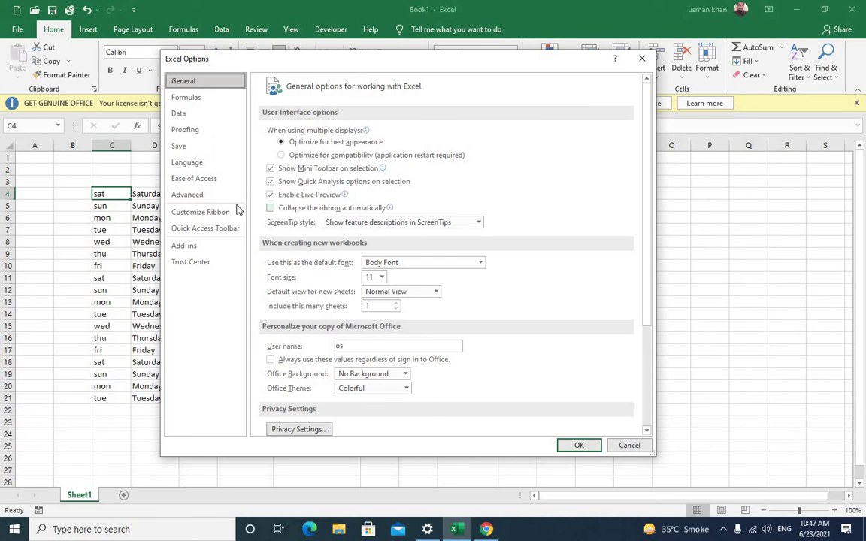
left_click(188, 195)
scroll(453, 194, "down", 10)
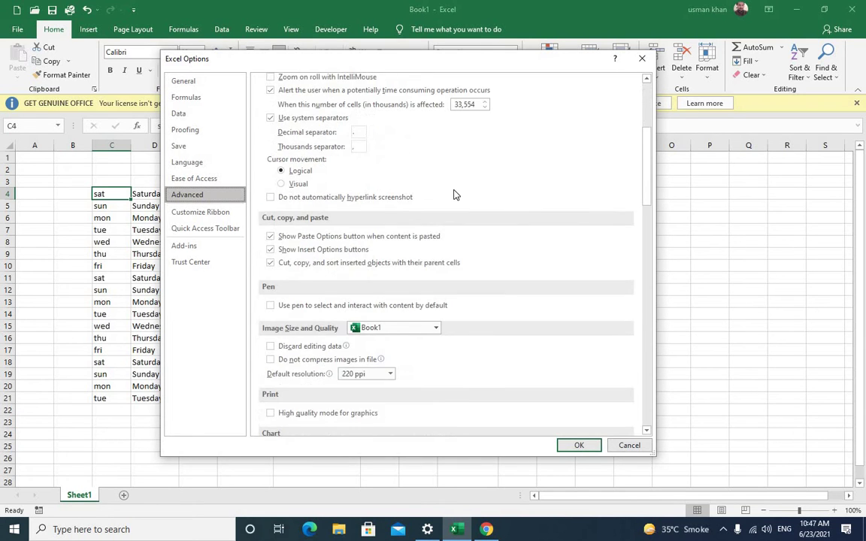
scroll(453, 194, "down", 20)
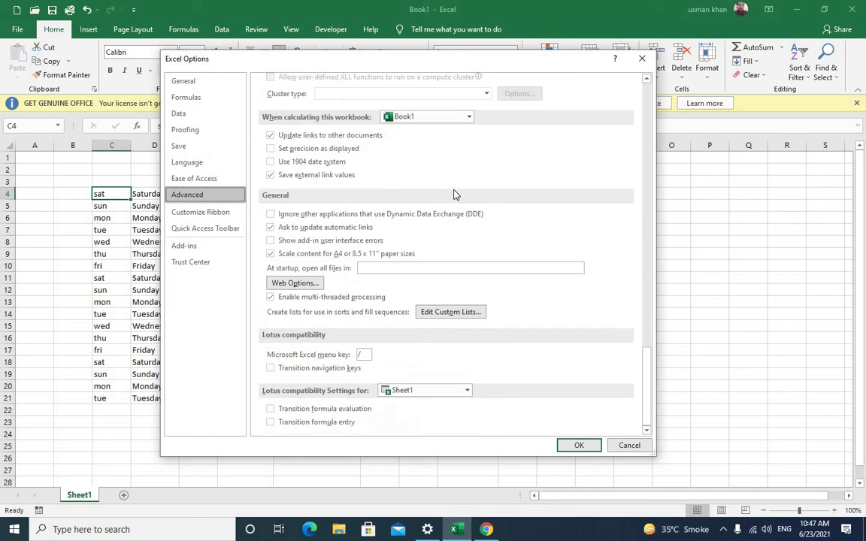
left_click(455, 312)
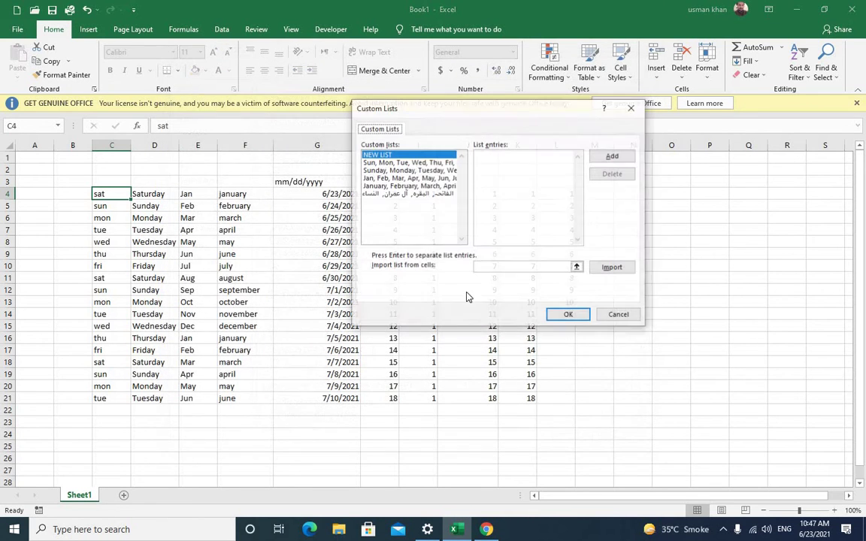
left_click_drag(463, 122, 390, 134)
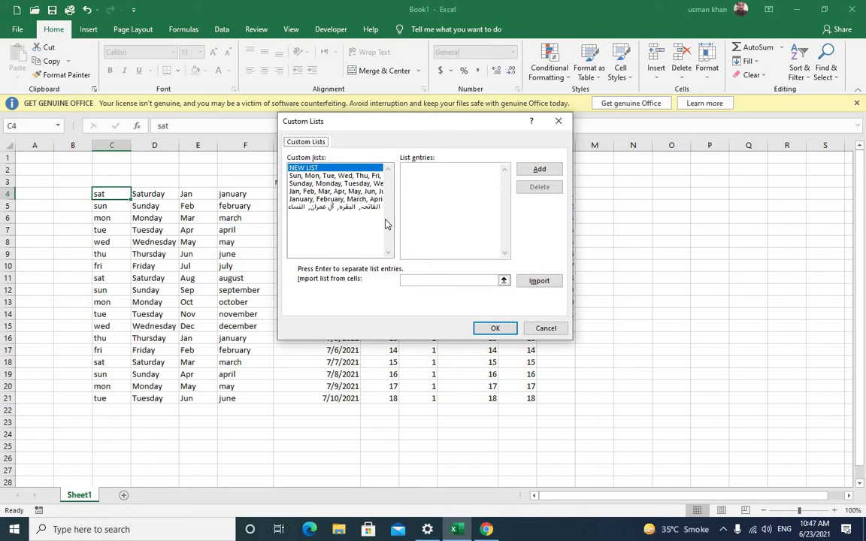
Step: Add a custom list with the entries Lahore, Karachi, Peshawar, Multan and Quetta, and accept the options
left_click(430, 184)
type("Lh")
type("hore")
type("chi ")
type("Pes")
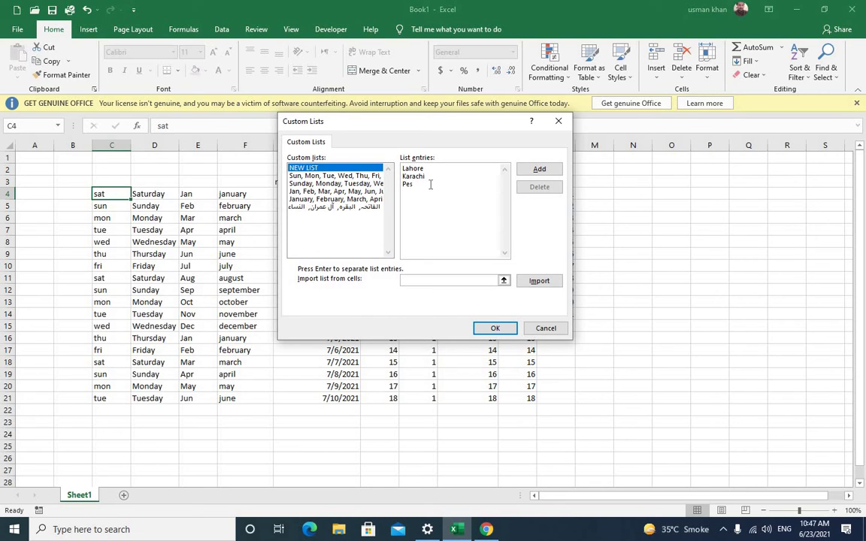
type("hawar Multan")
left_click(541, 170)
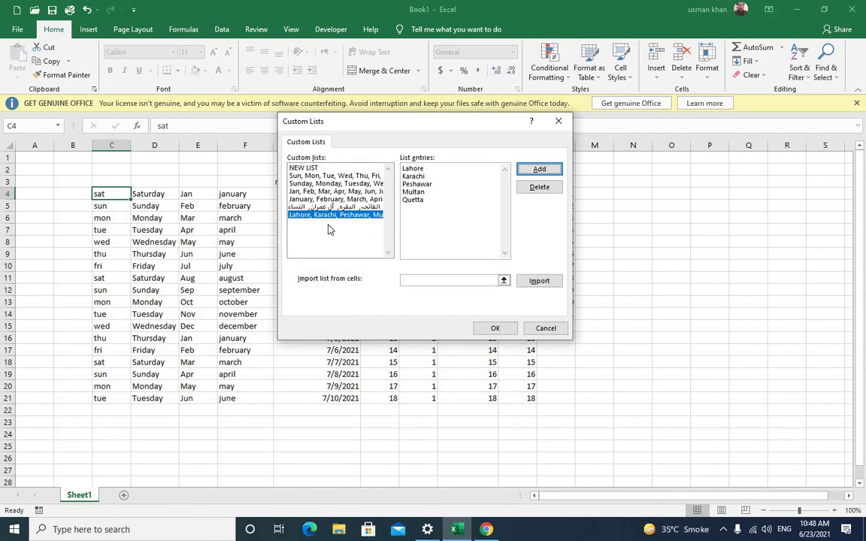
left_click(496, 330)
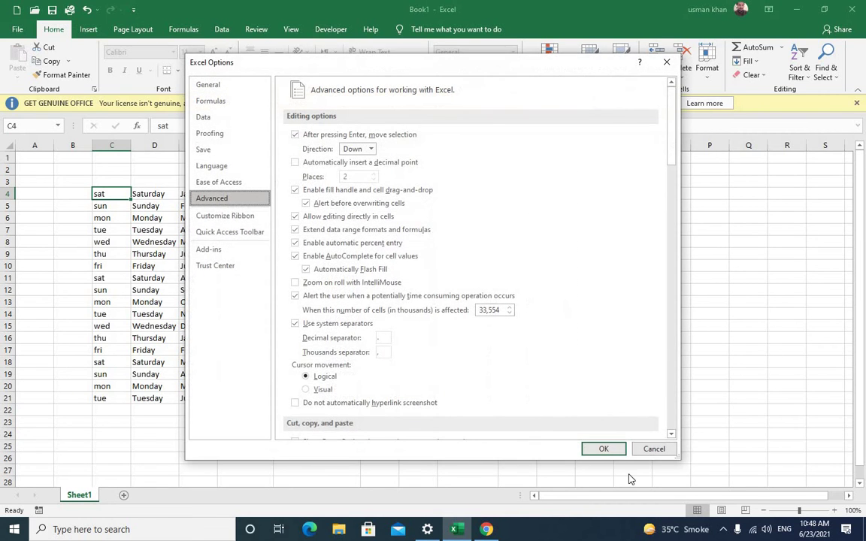
left_click(614, 454)
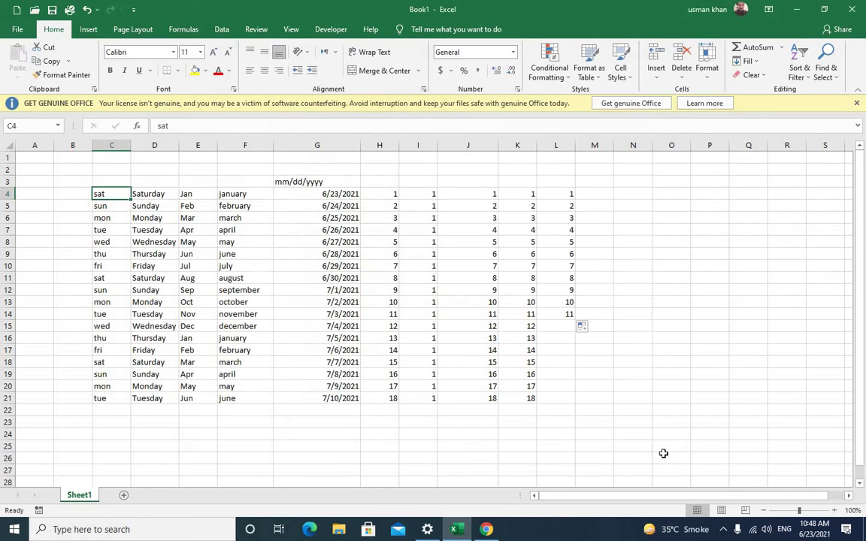
Step: Enter lahore in M4, AutoFill the custom city list down to M7, and widen column M slightly
left_click(605, 196)
type("lahore")
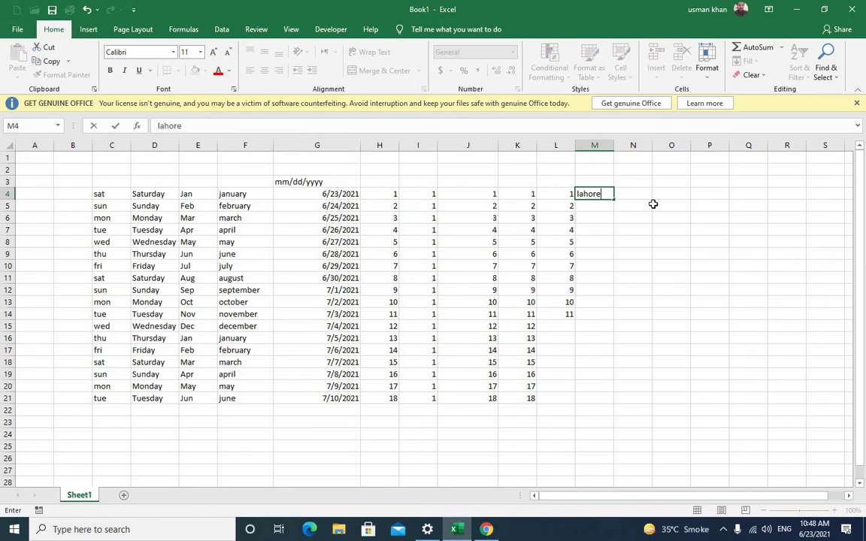
left_click(680, 229)
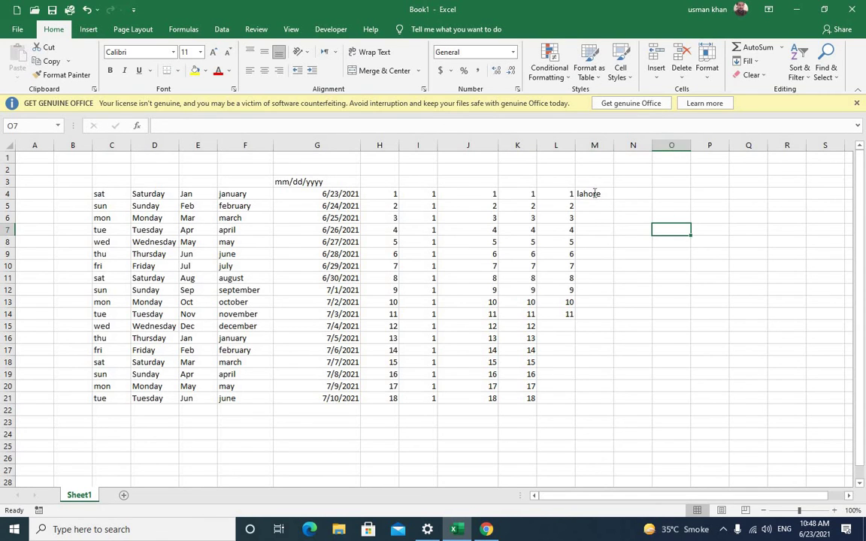
double_click(592, 193)
left_click_drag(614, 200, 619, 238)
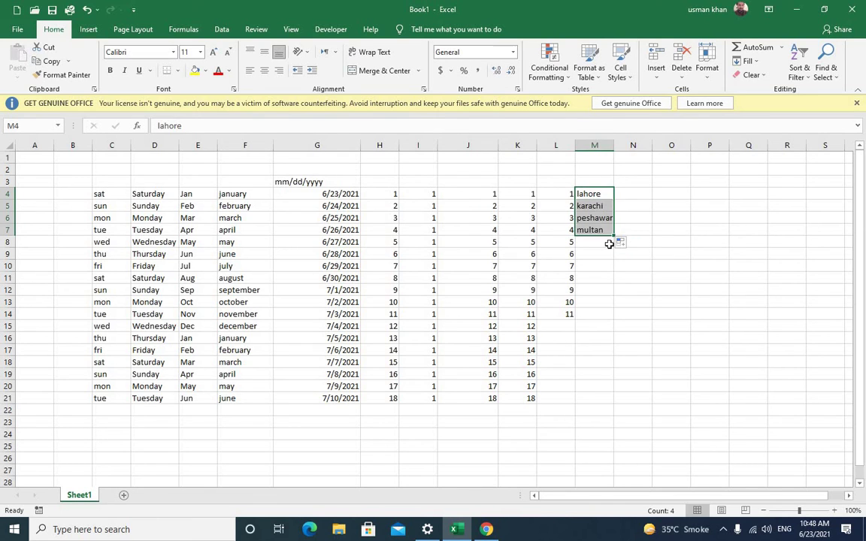
left_click(671, 205)
left_click_drag(611, 145, 622, 146)
left_click_drag(596, 199, 600, 229)
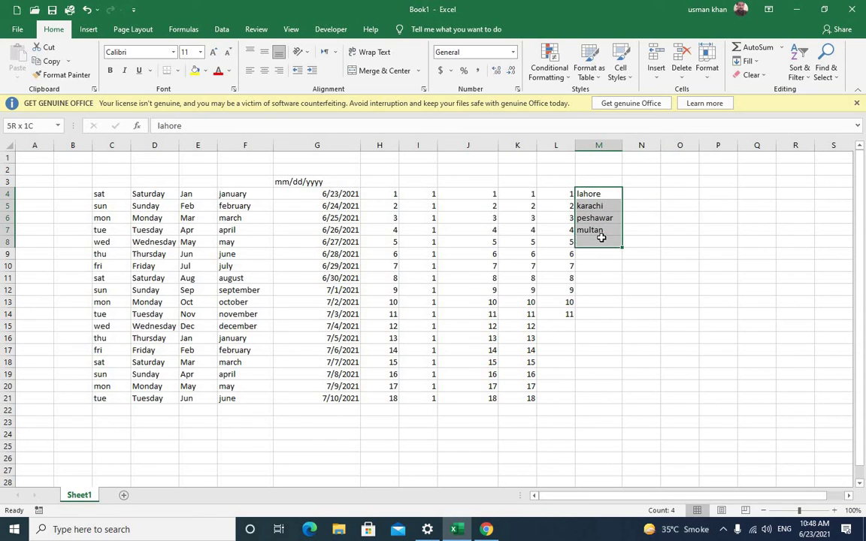
Step: Enter karchi in N4 and try to AutoFill the custom city list from it down to N9
left_click(637, 194)
type("karch")
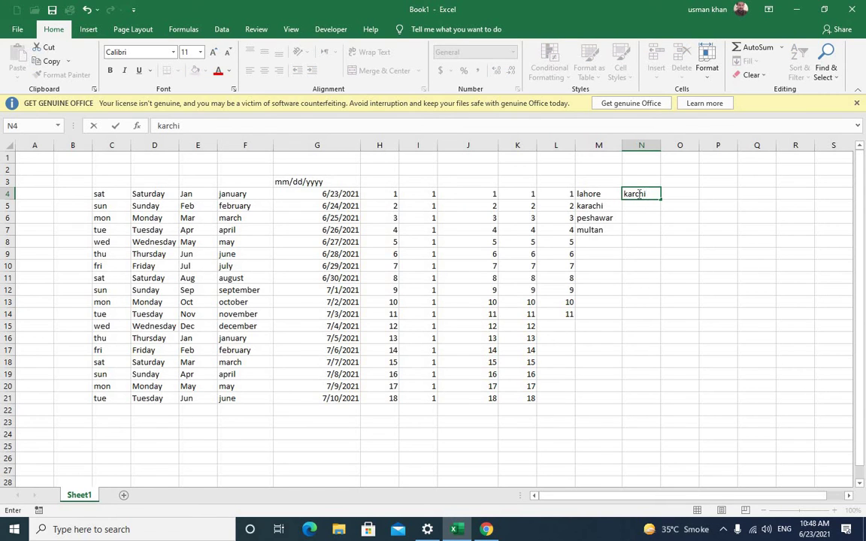
type("i")
key("Return")
left_click(638, 194)
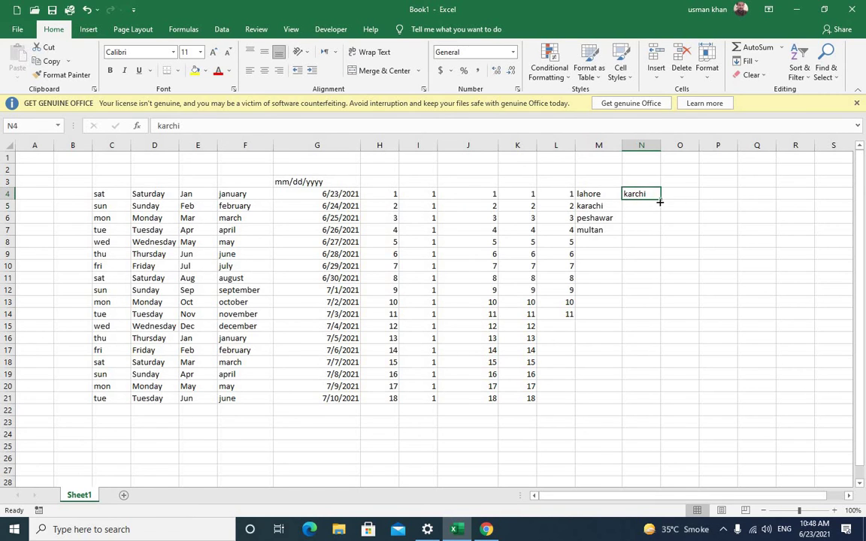
left_click_drag(659, 200, 663, 255)
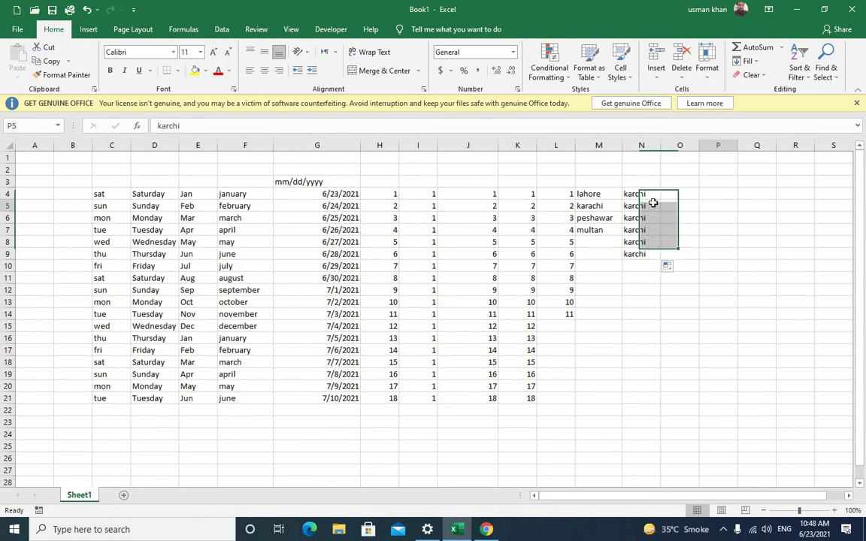
left_click_drag(638, 194, 646, 254)
left_click(710, 242)
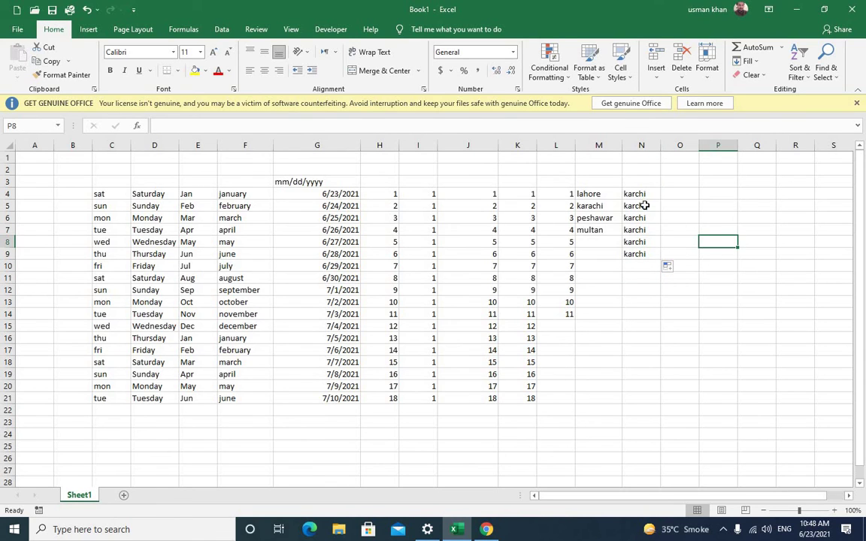
Step: Clear the karchi entries from cells N4 to N9
left_click_drag(634, 194, 643, 255)
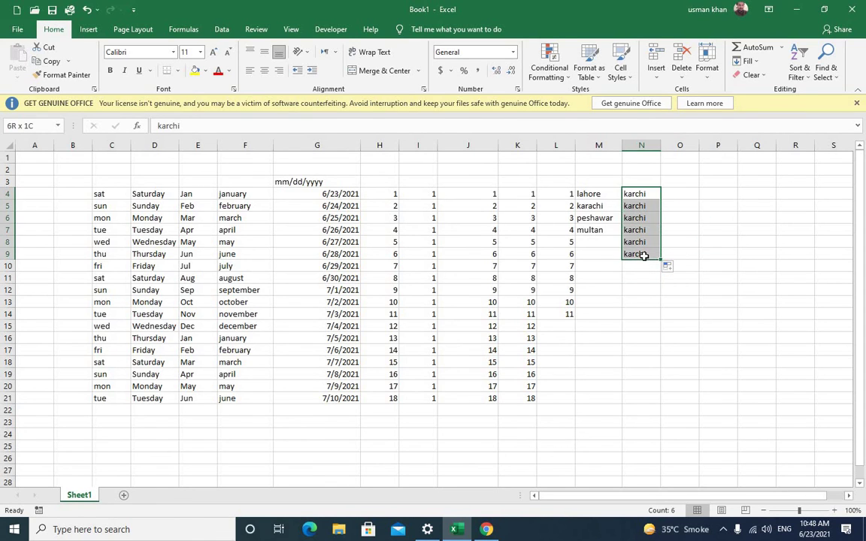
key("Delete")
left_click(665, 242)
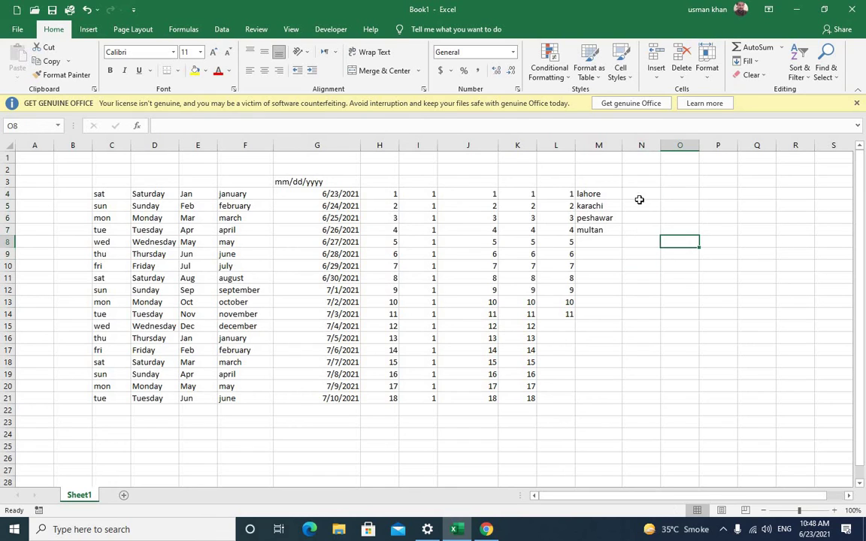
Step: Enter peshawar in N4, widen column N slightly, and AutoFill the custom city list down to N8
left_click(637, 194)
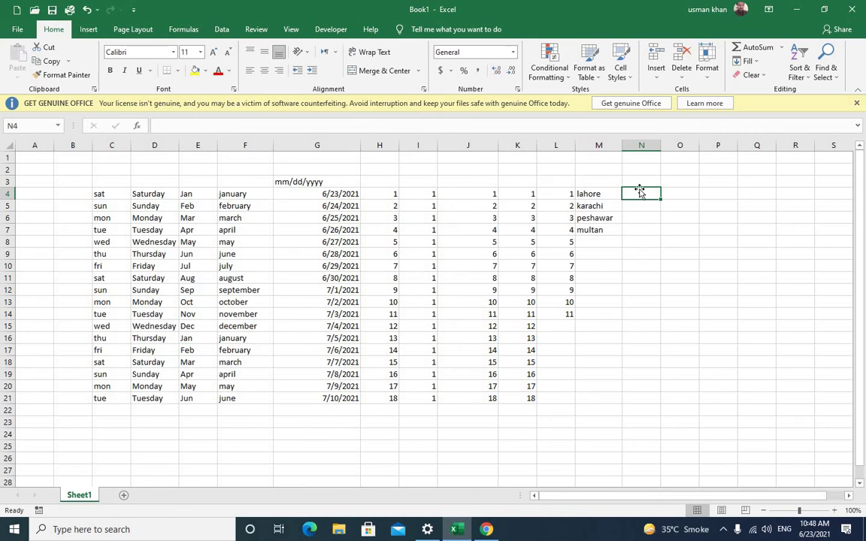
type("p")
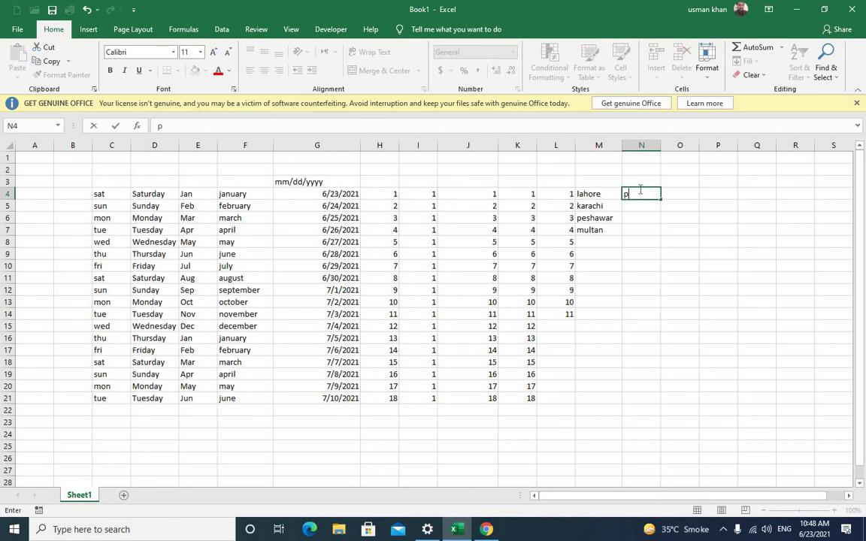
type("eshawar")
key("Return")
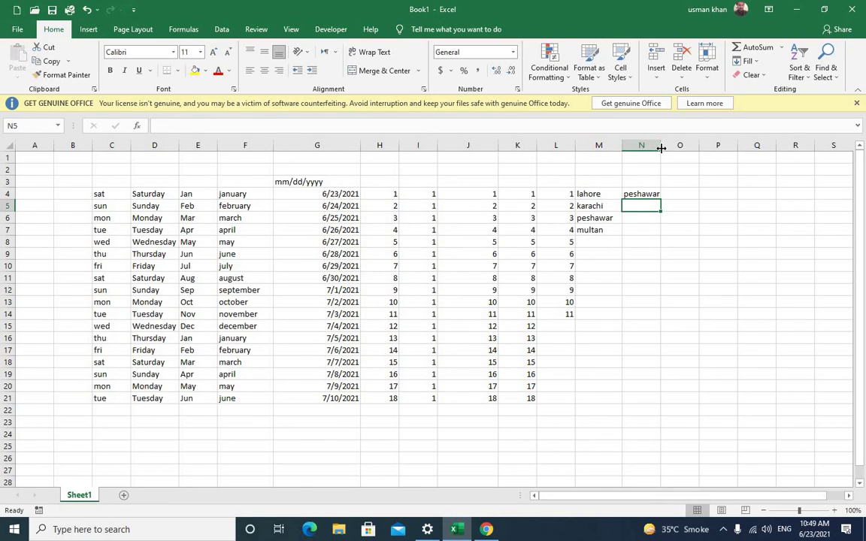
left_click_drag(660, 148, 675, 148)
left_click(646, 193)
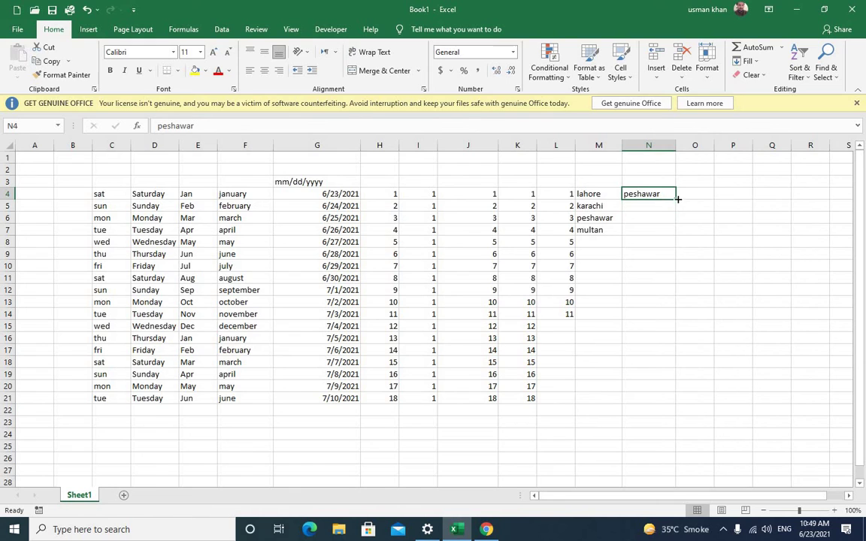
left_click_drag(677, 199, 676, 246)
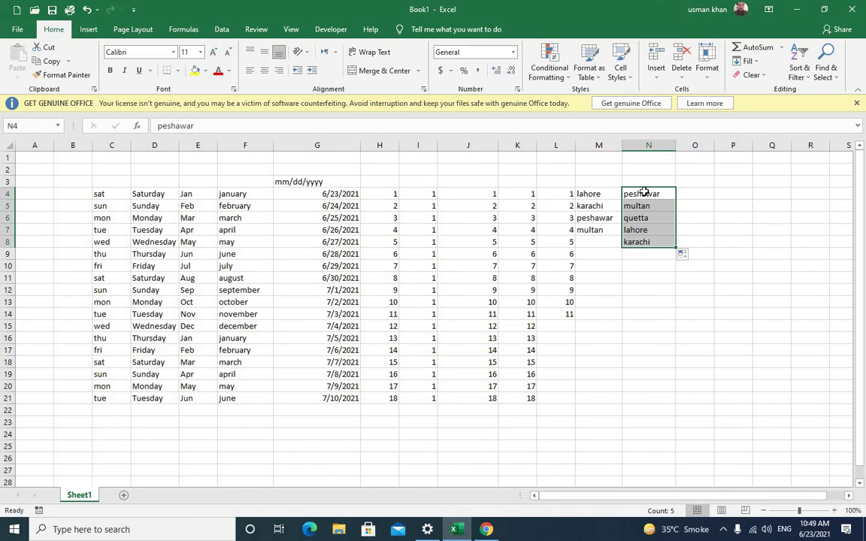
left_click(697, 311)
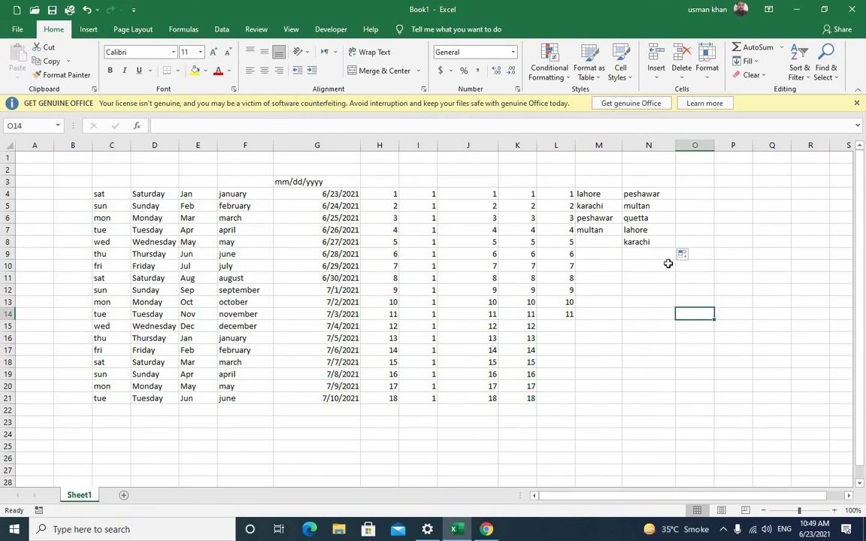
left_click(680, 288)
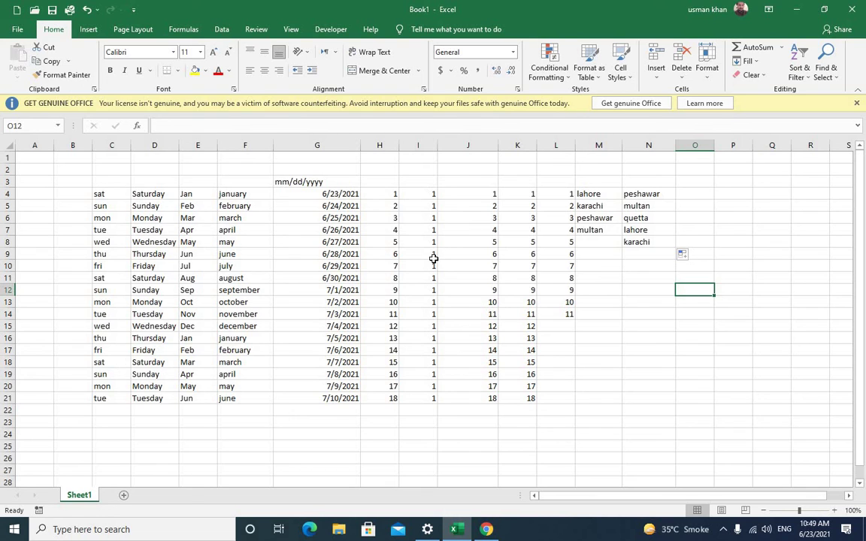
left_click(601, 290)
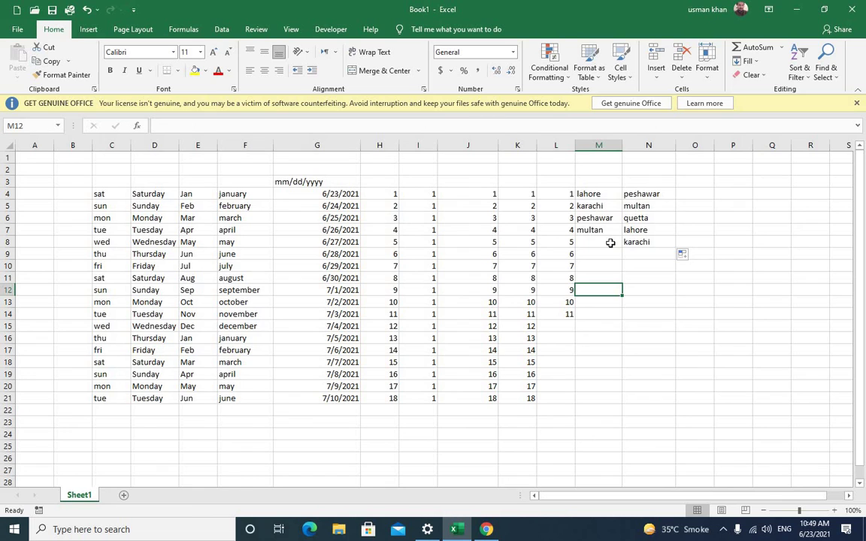
left_click(635, 253)
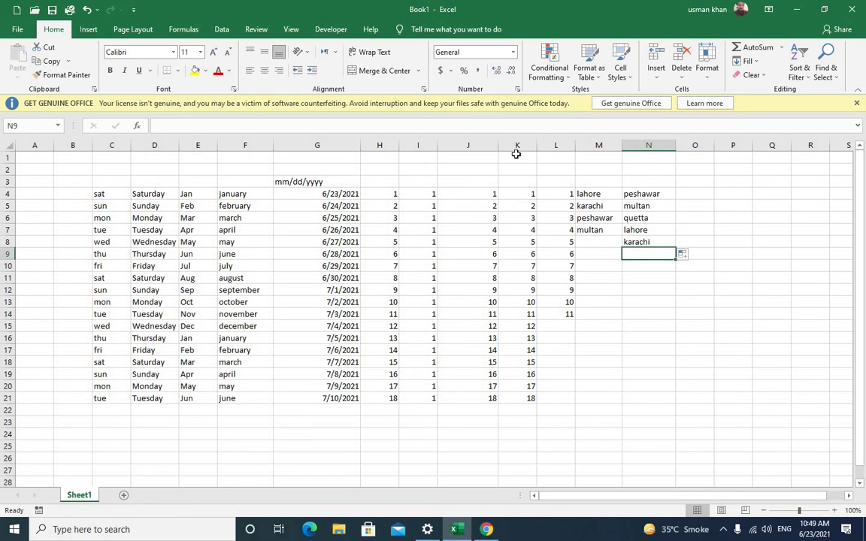
Step: Clear the contents of entire columns K to N and of entire rows 6 to 14
left_click_drag(516, 144, 649, 147)
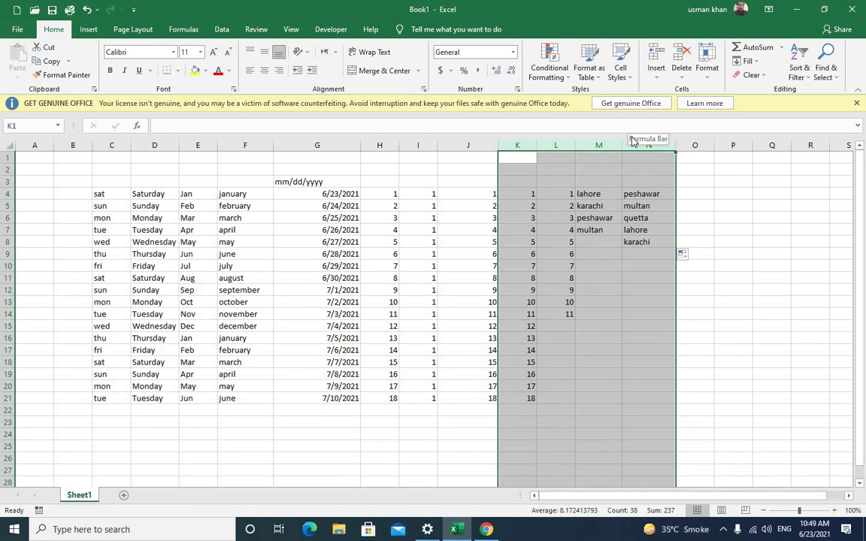
key("Delete")
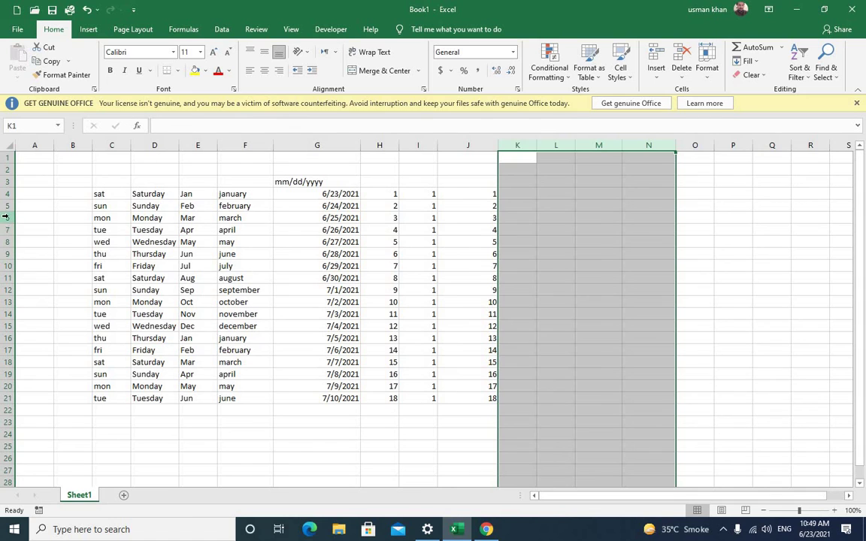
left_click_drag(7, 217, 18, 316)
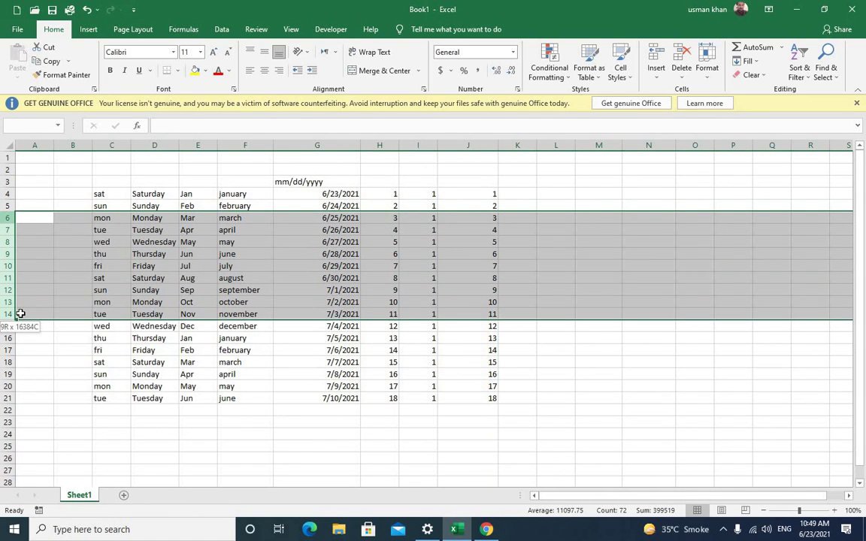
key("Delete")
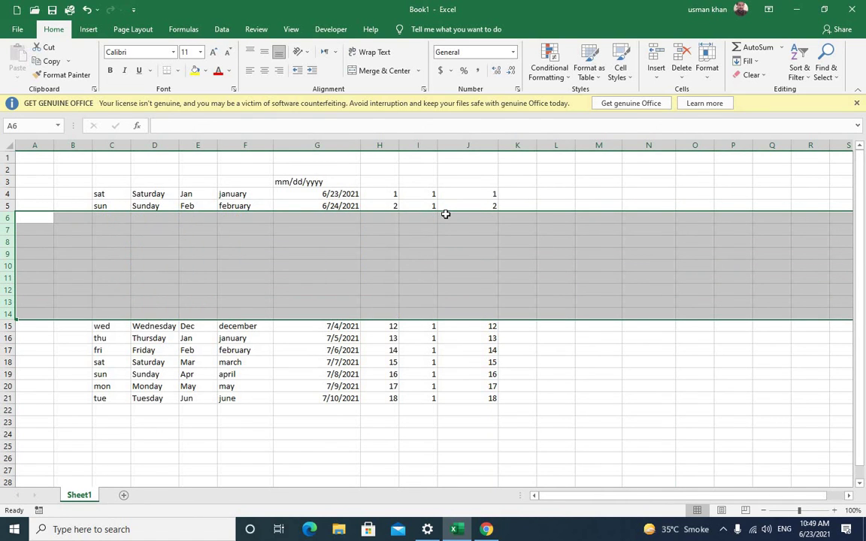
left_click(380, 434)
Step: Clear the individual cells C4, D16, F17, G17, H17, I17 and J17 one at a time
left_click(101, 192)
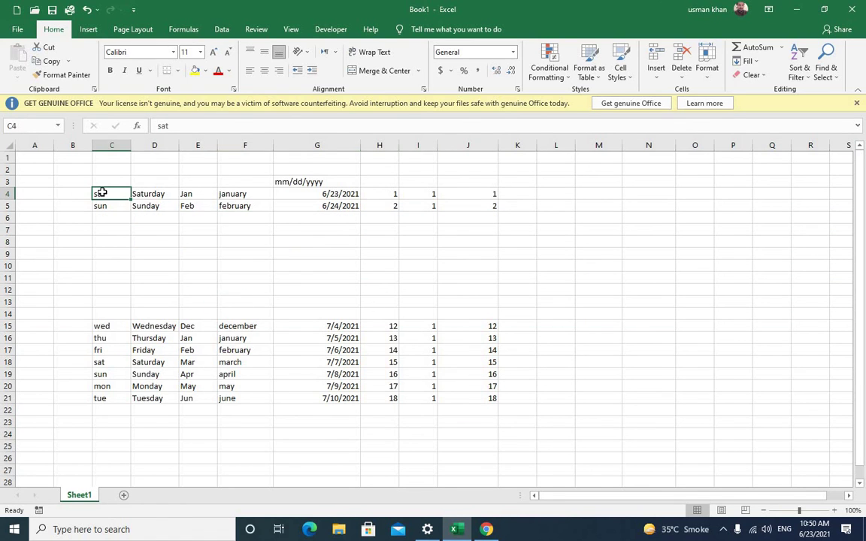
key("Delete")
left_click(167, 337)
key("Delete")
left_click(221, 349)
key("Delete")
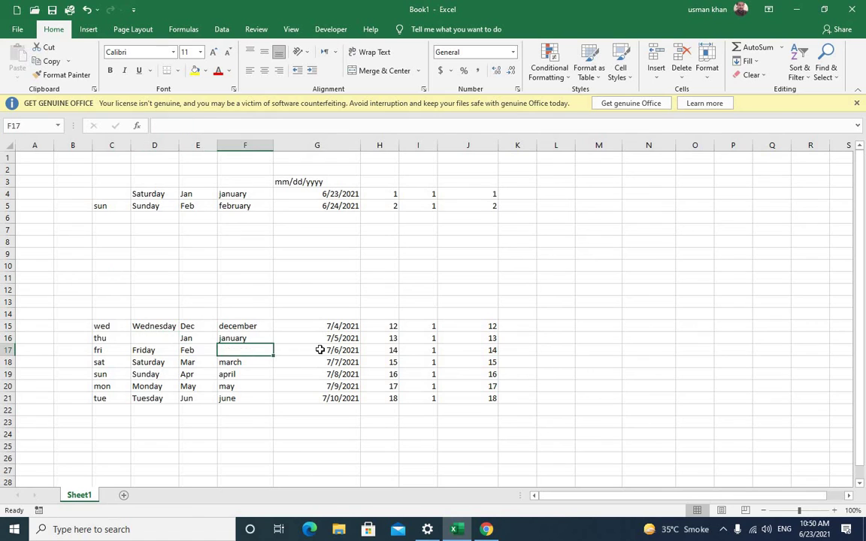
left_click(342, 349)
key("Delete")
left_click(391, 350)
key("Delete")
left_click(425, 351)
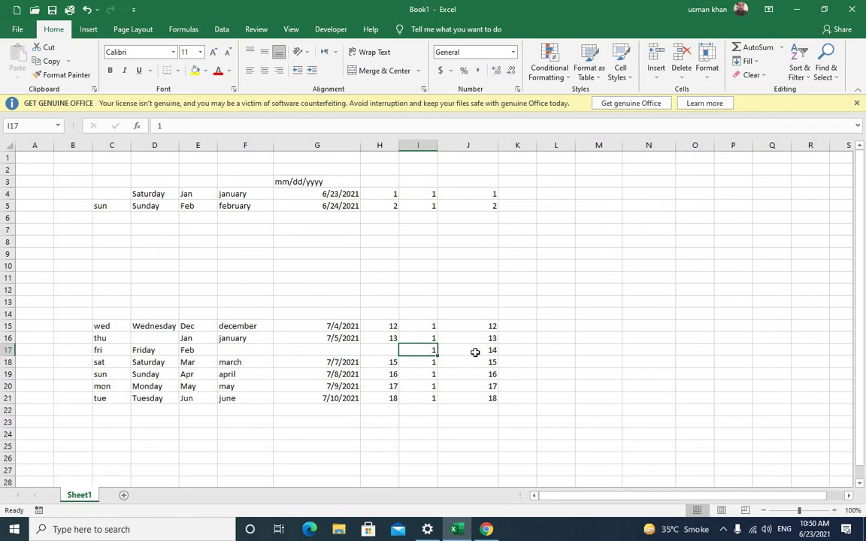
key("Delete")
left_click(484, 351)
key("Delete")
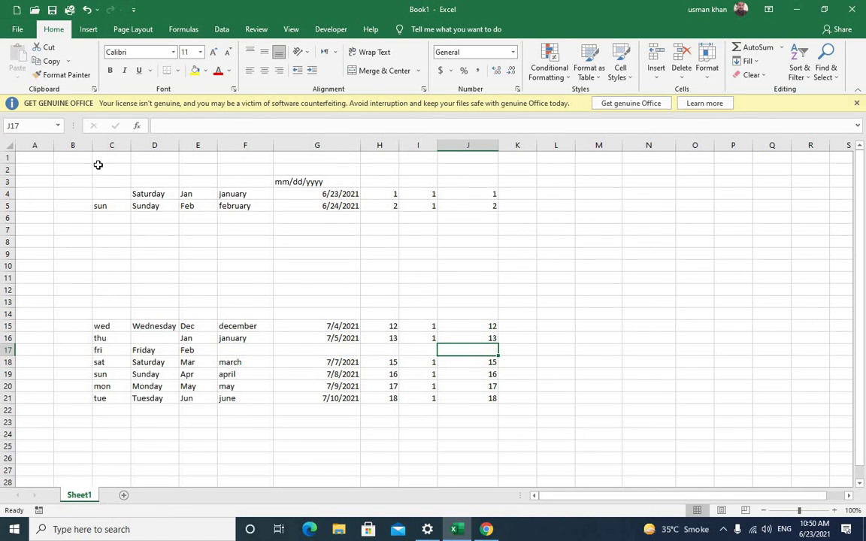
Step: Select the entire worksheet and clear all its remaining contents
left_click(8, 145)
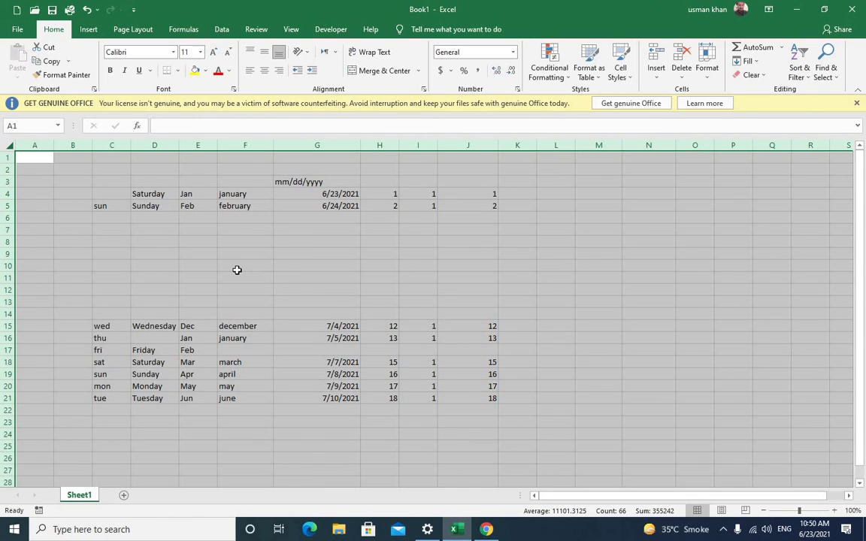
key("Delete")
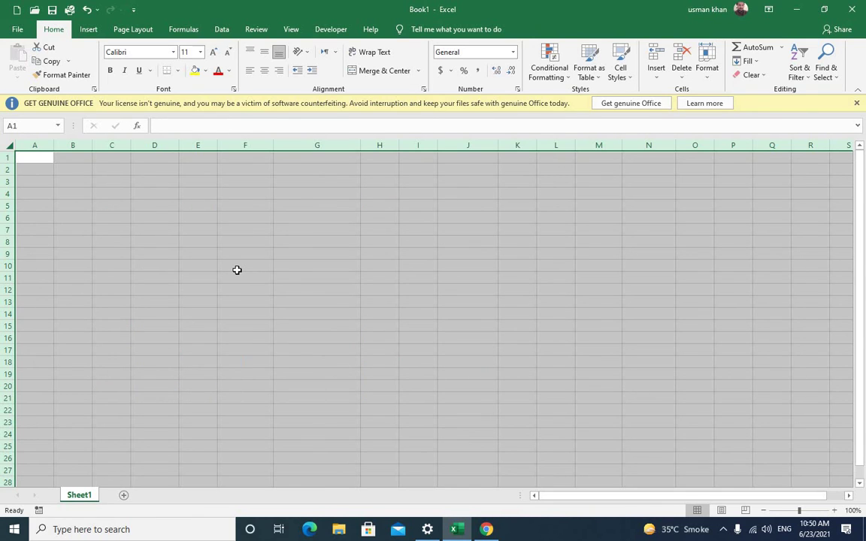